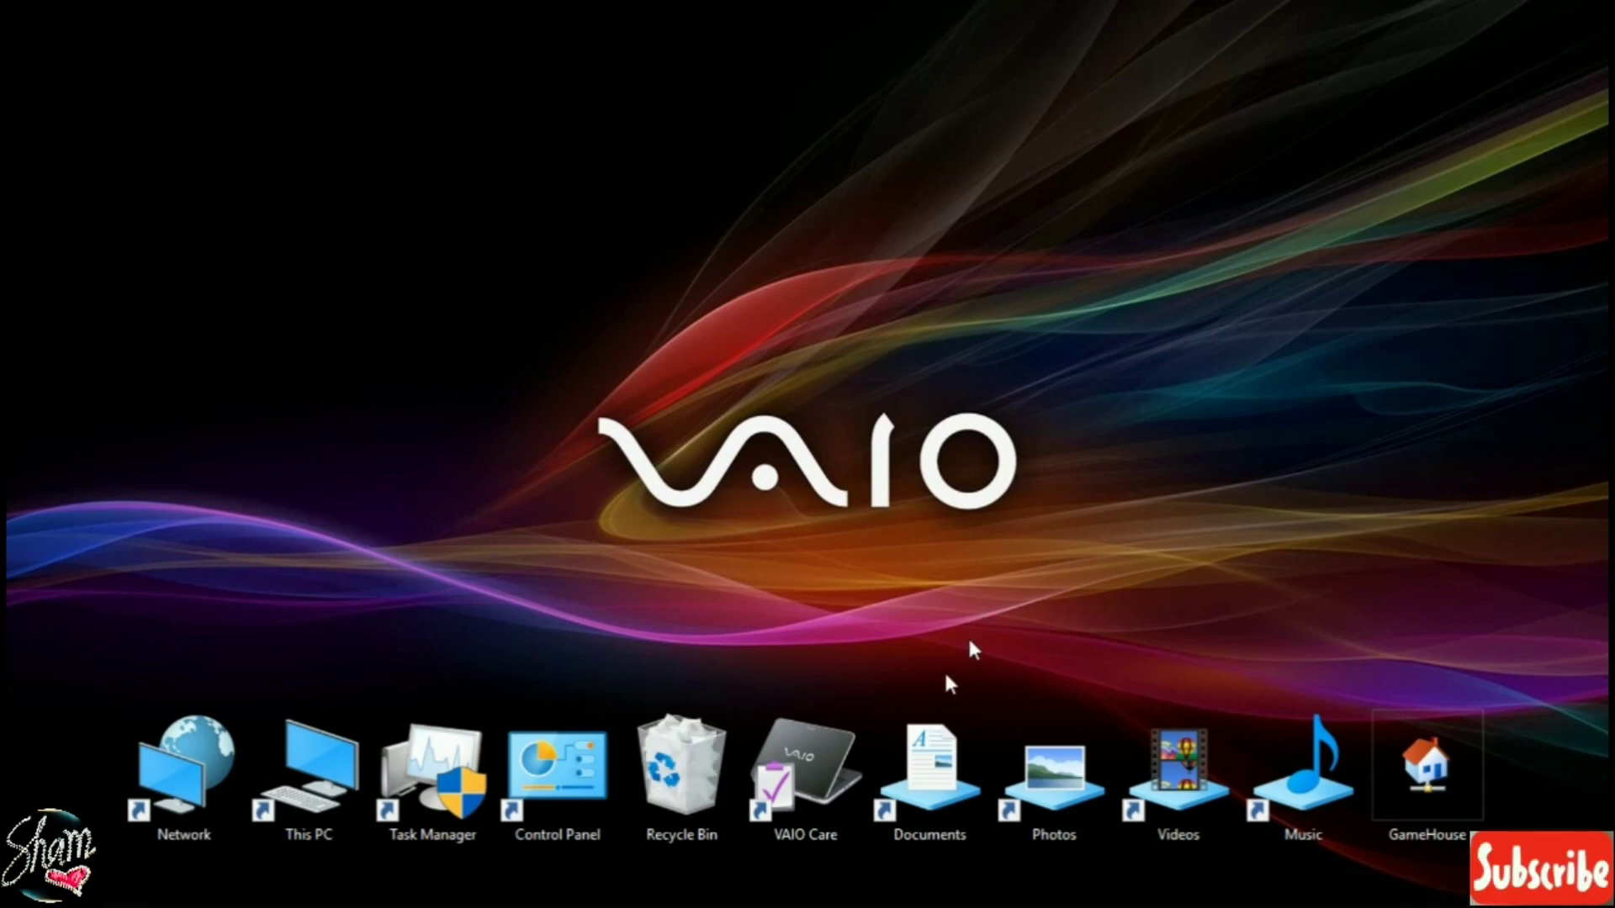
- Launch Aegisub and load the video Vlog9 from the Videos folder
mouse_move(734, 902)
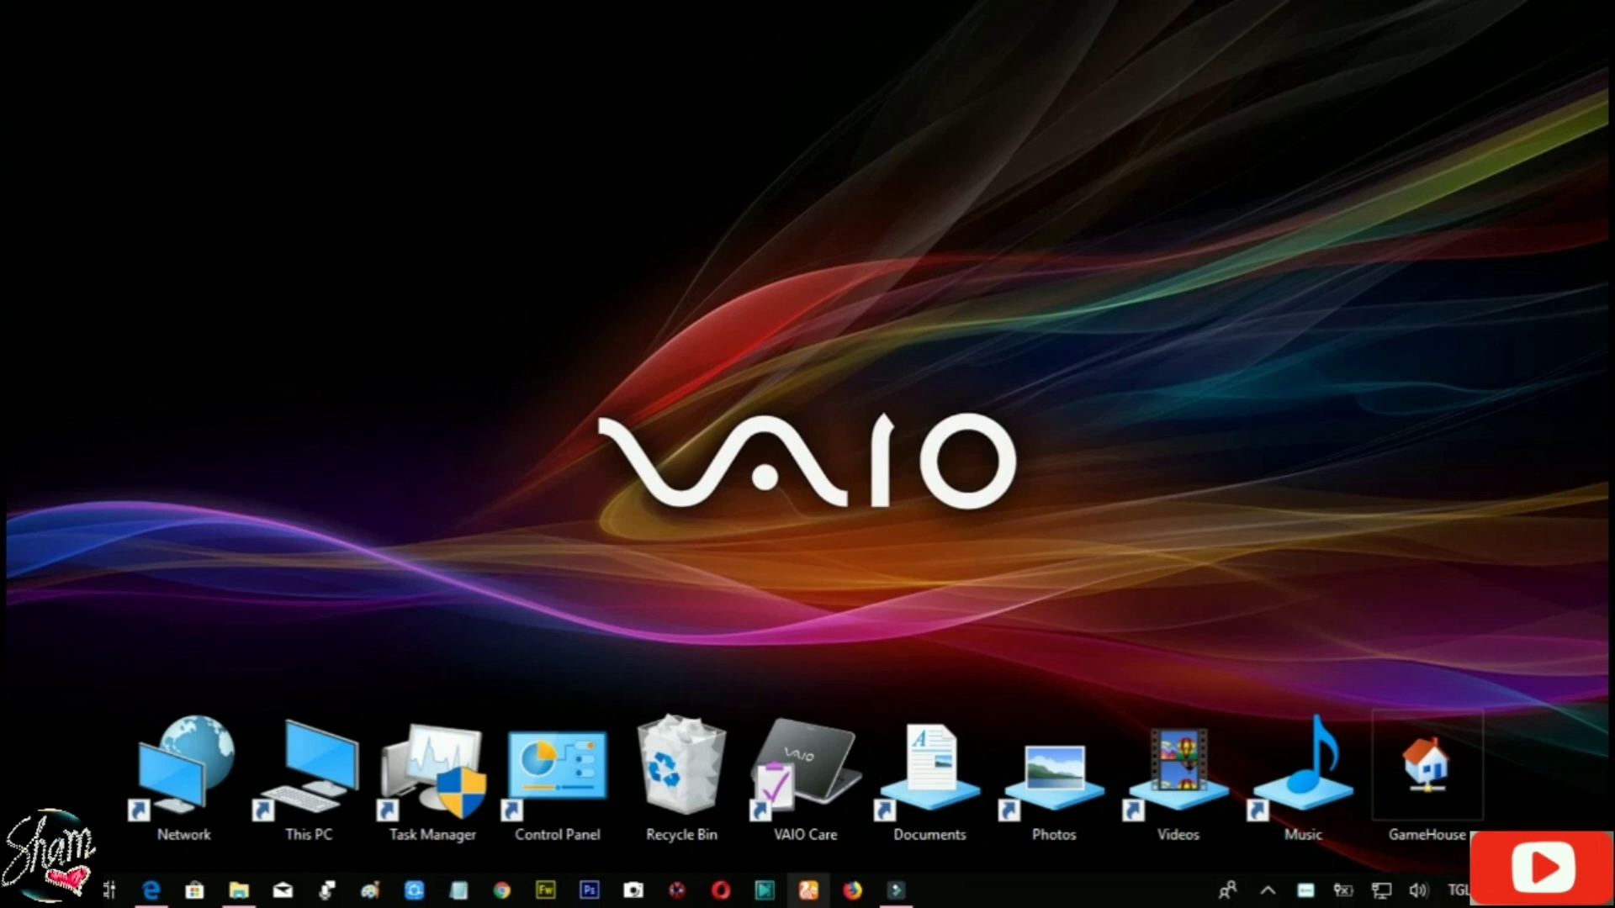
click(678, 891)
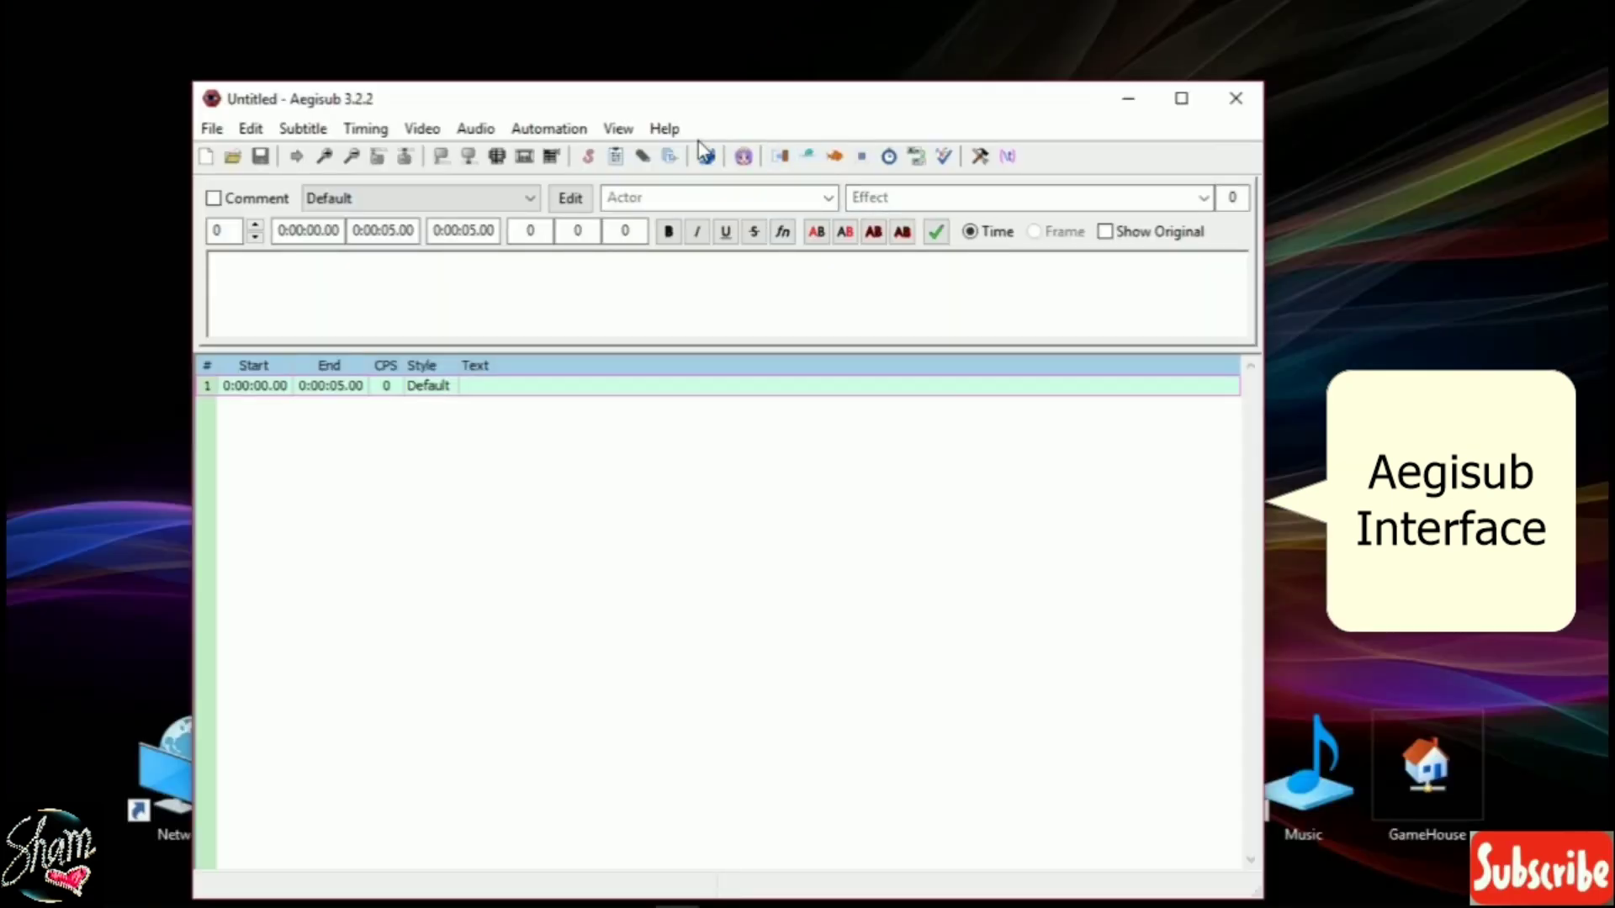
click(422, 130)
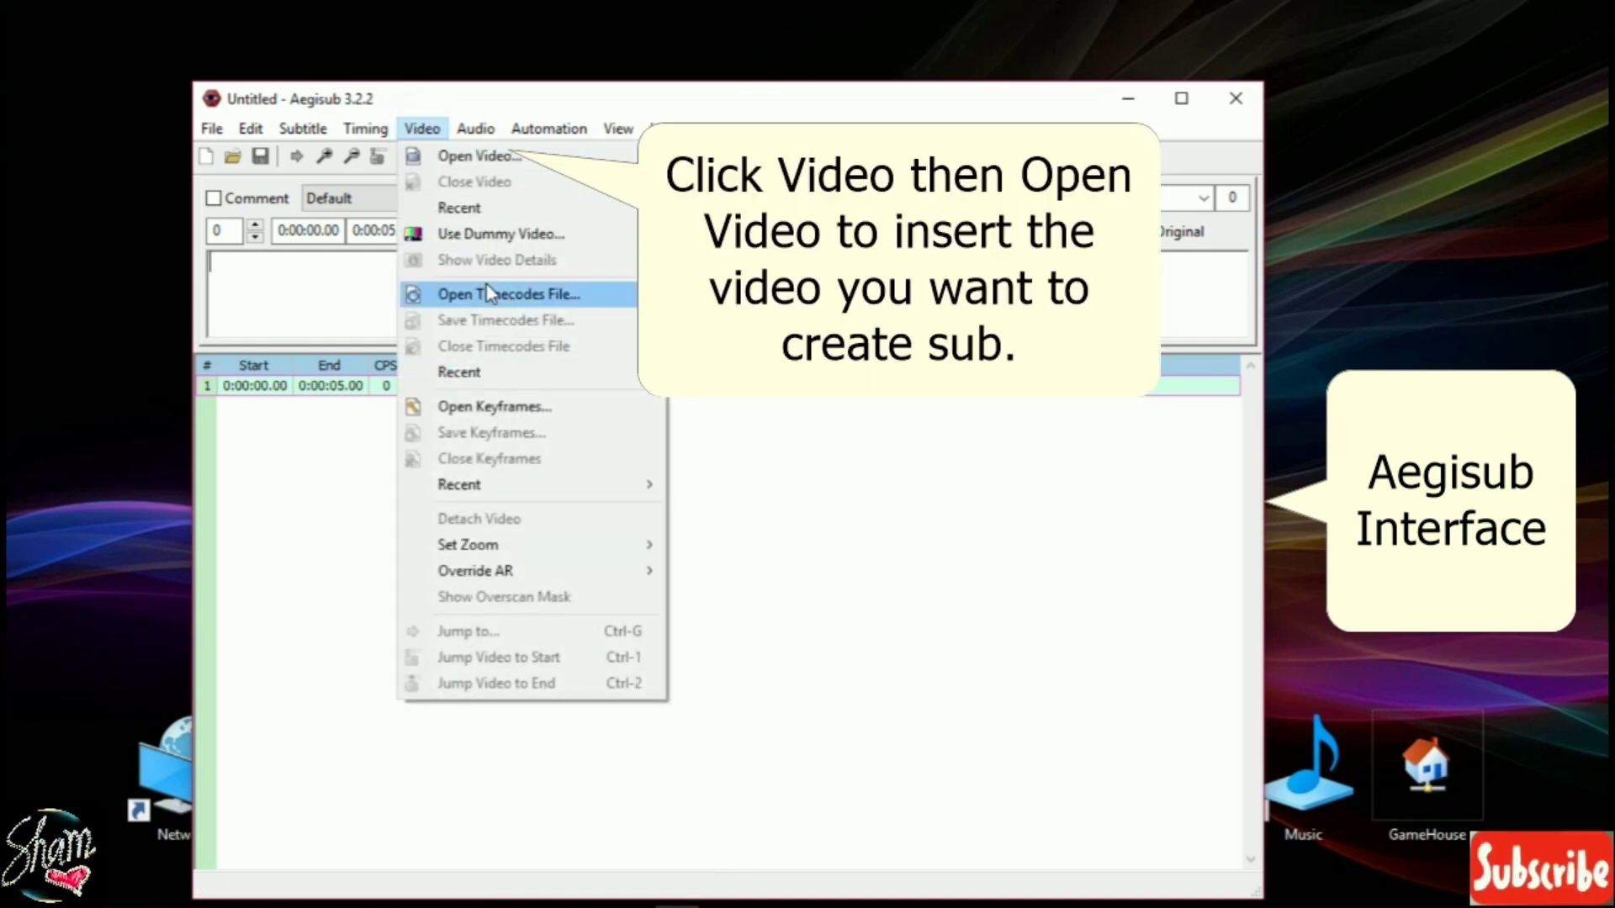
click(515, 160)
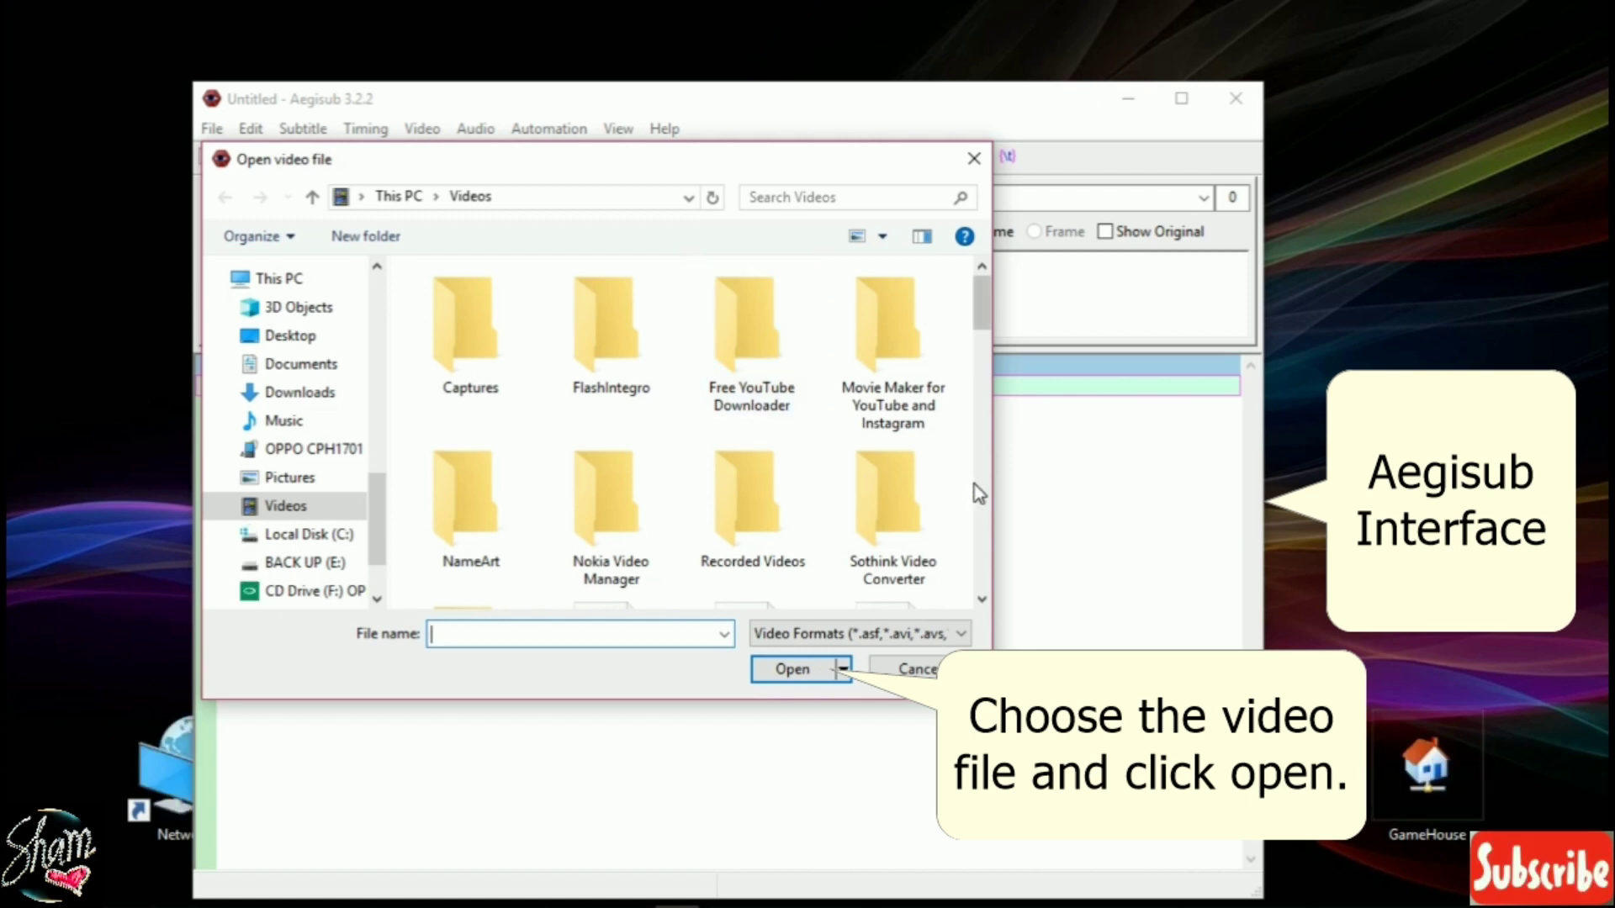
scroll(979, 494, down, 5)
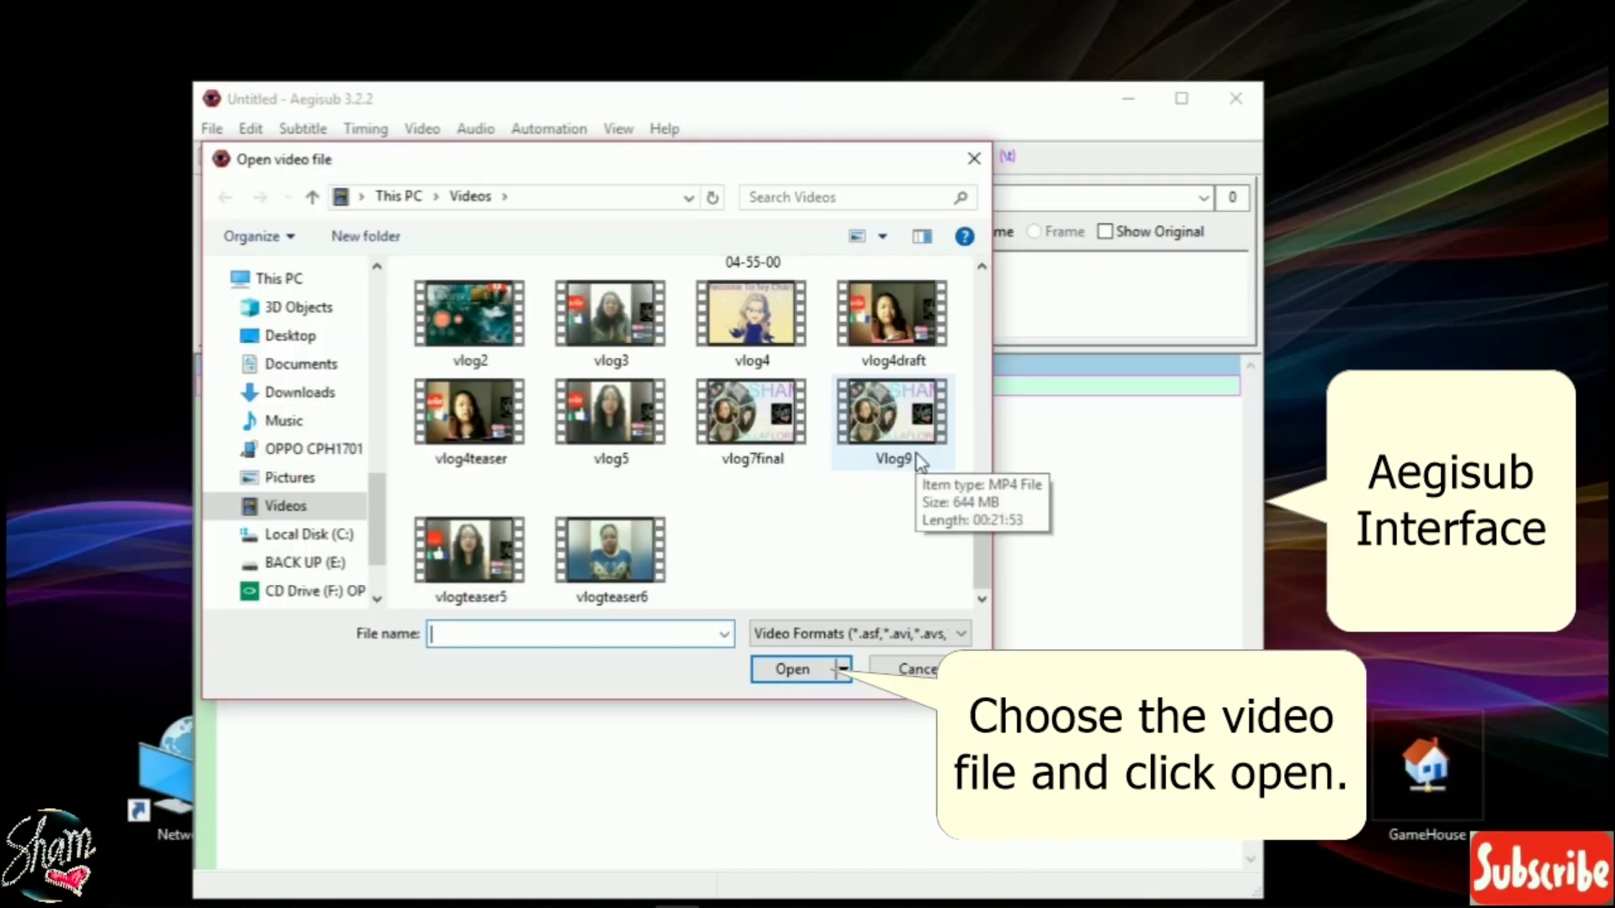
click(921, 463)
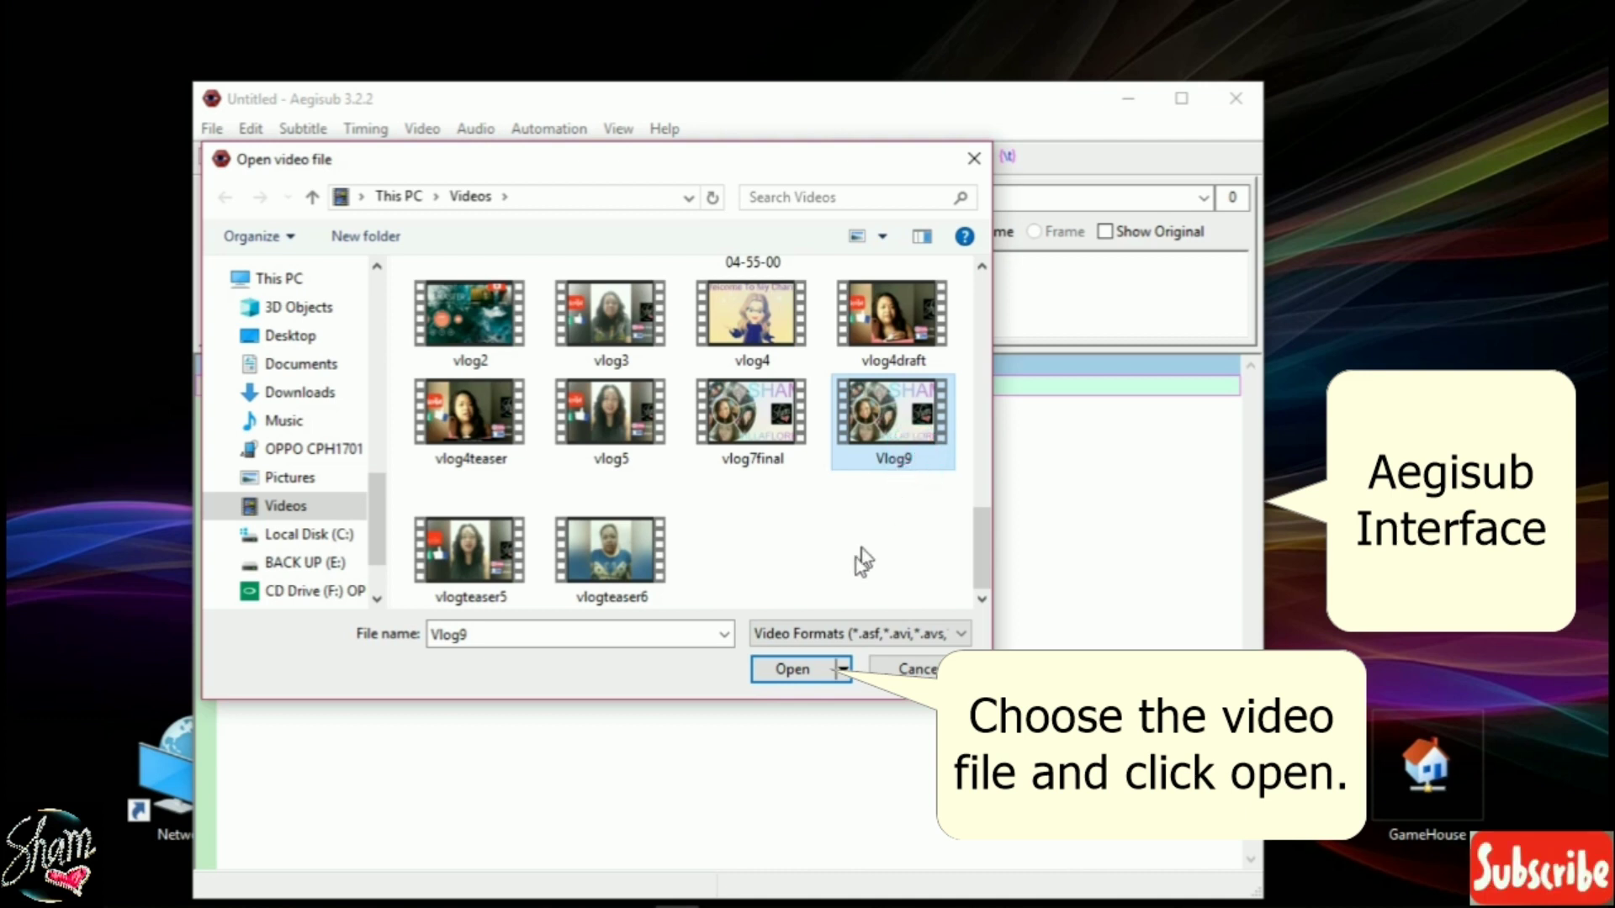
click(799, 669)
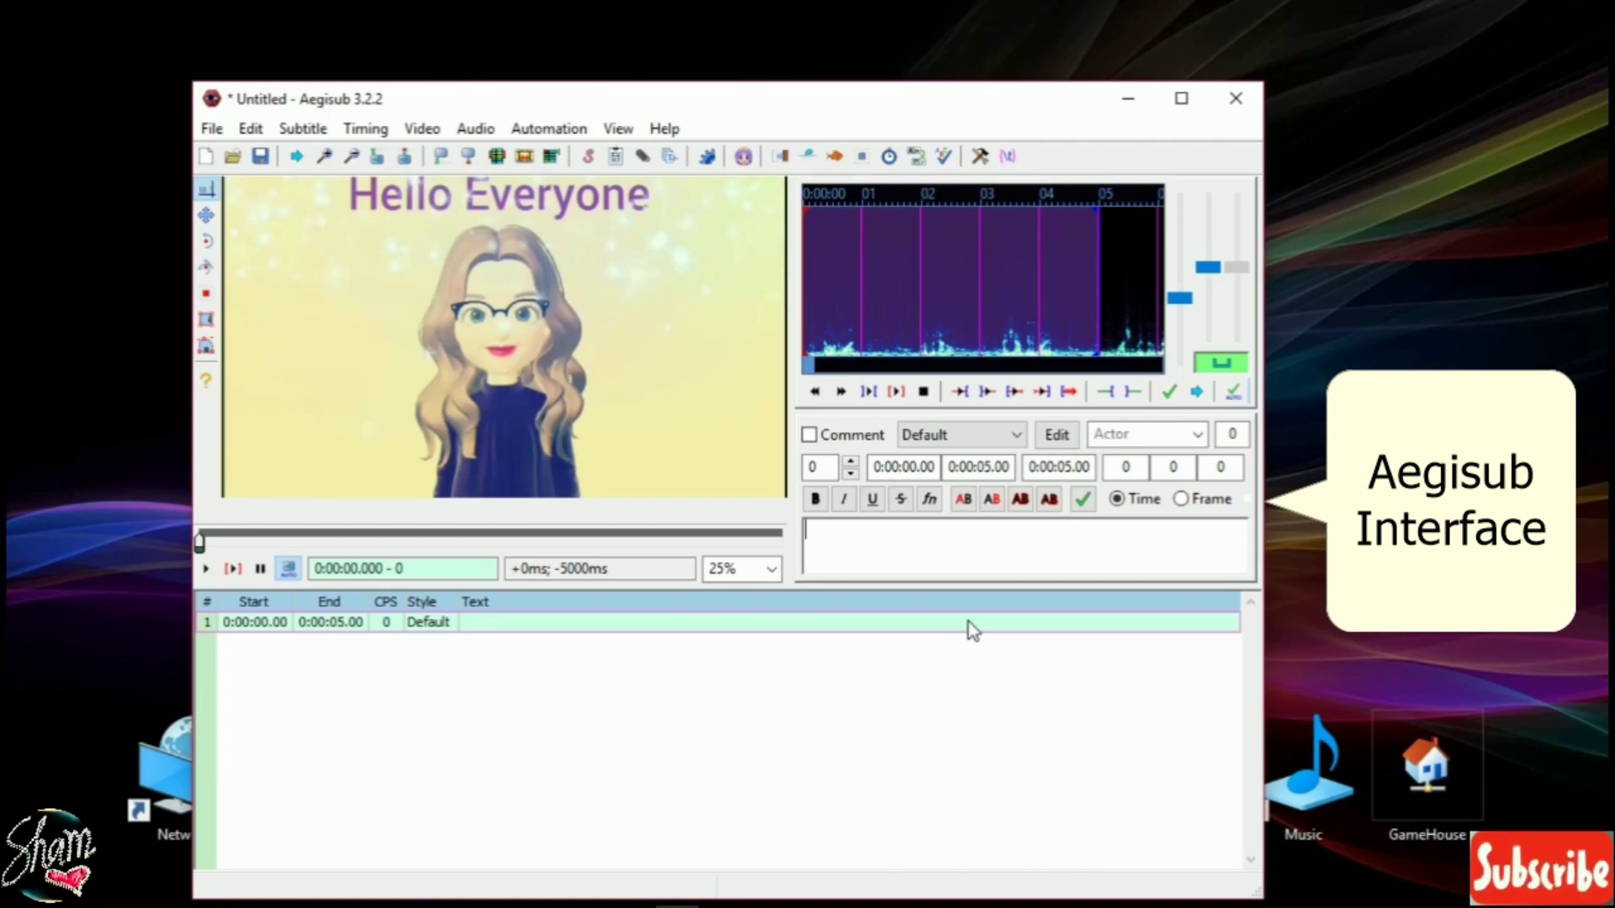
- Insert empty subtitle lines after the first one and play the audio of the 0:00:09 to 0:00:11 line
click(908, 624)
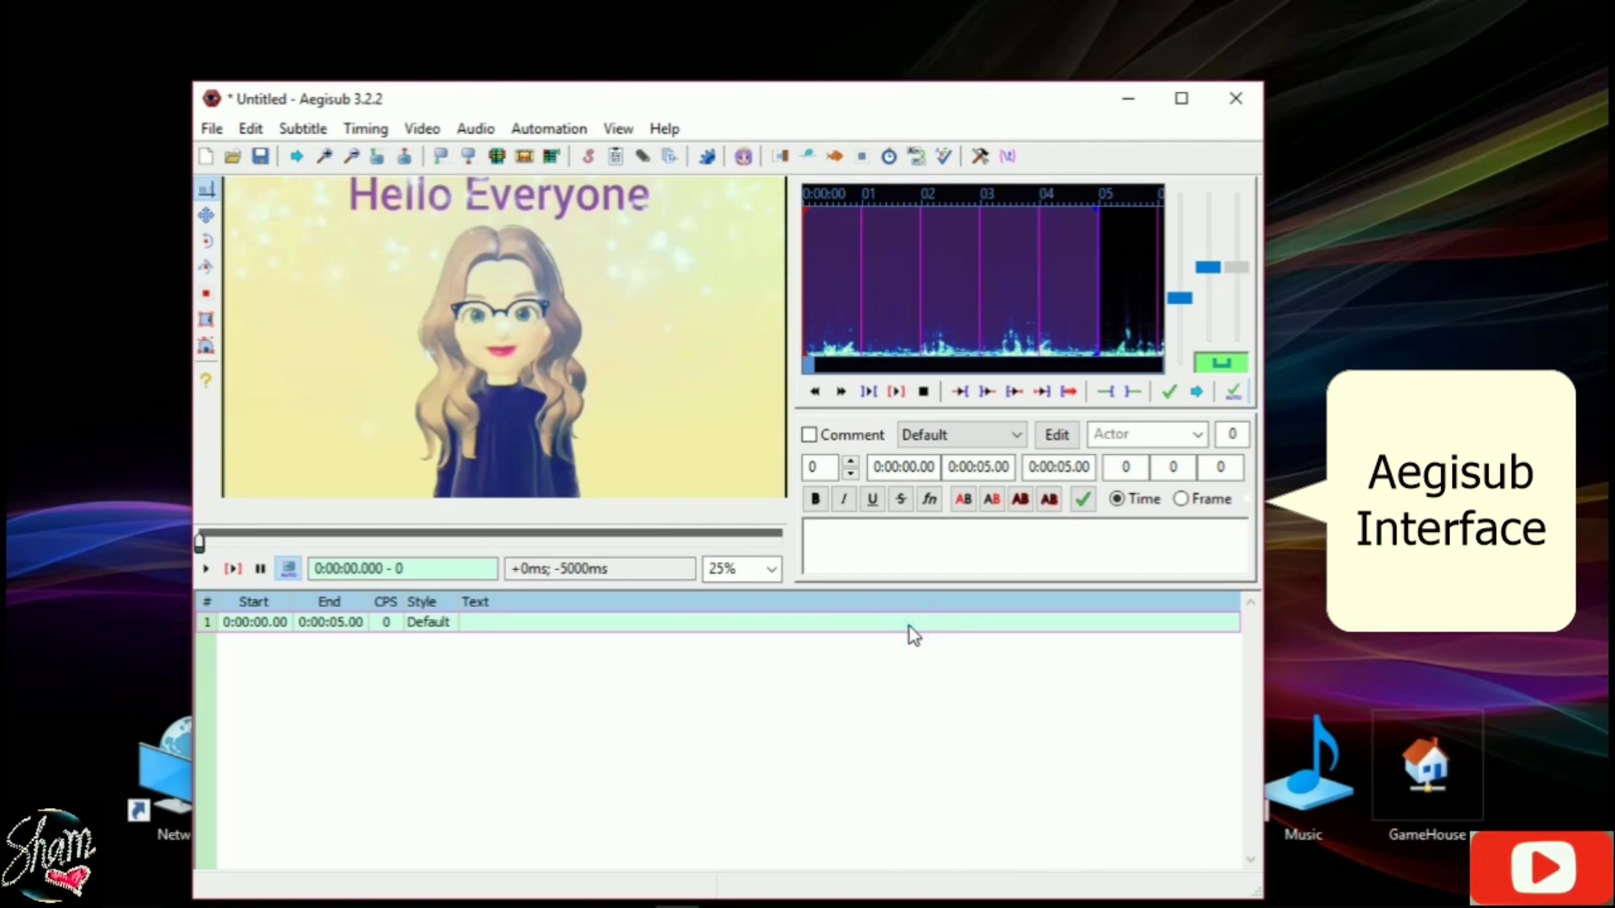
right_click(910, 628)
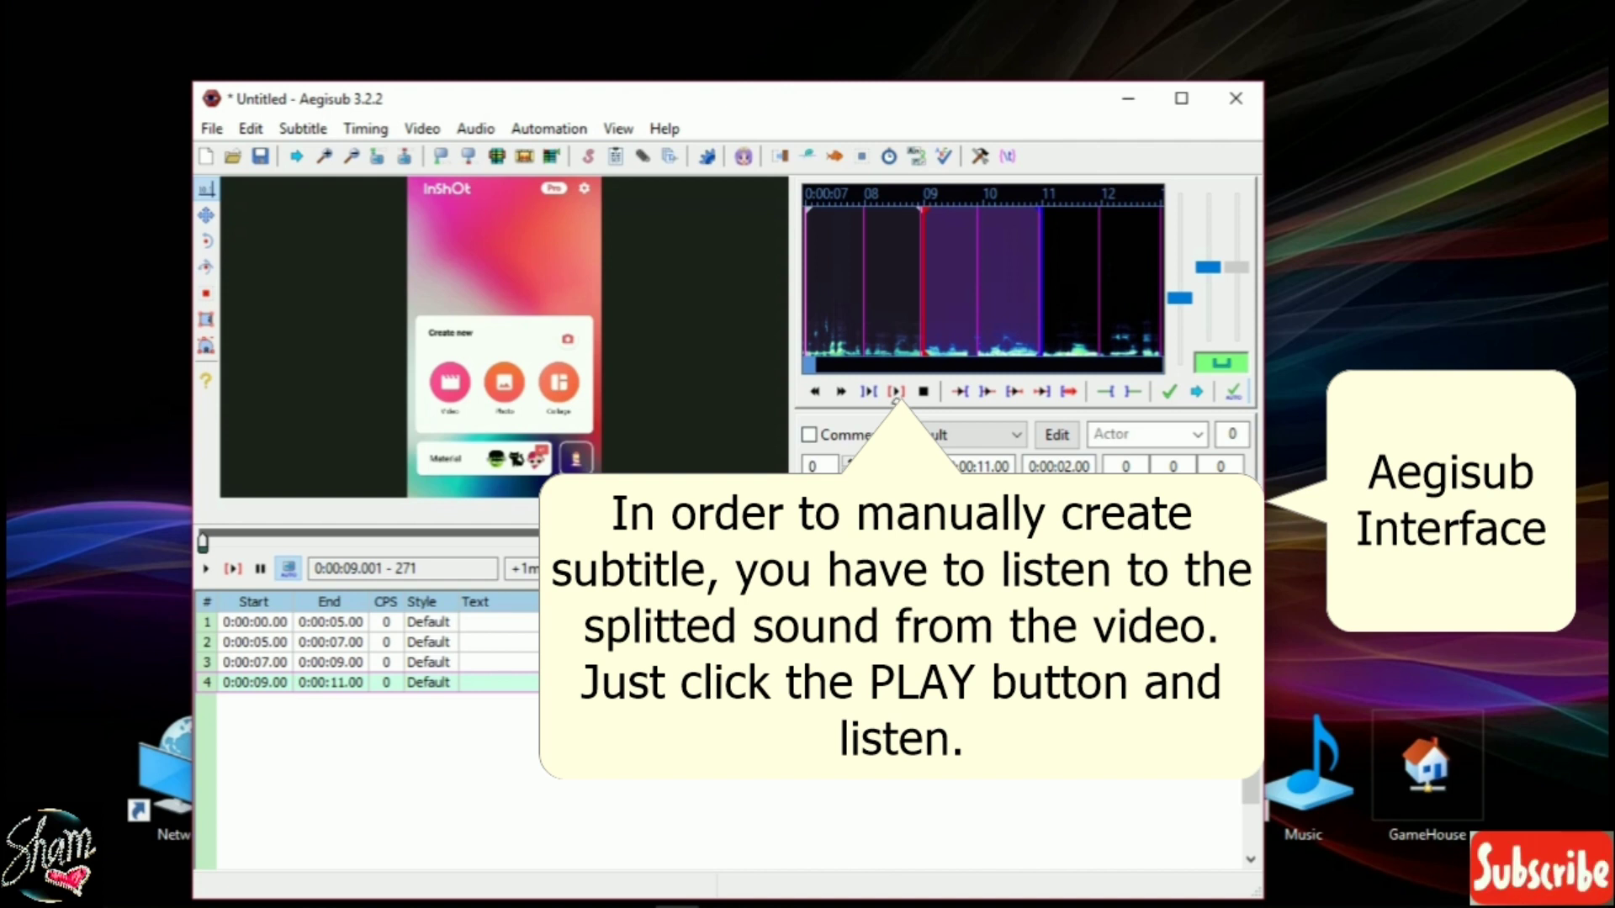
click(896, 391)
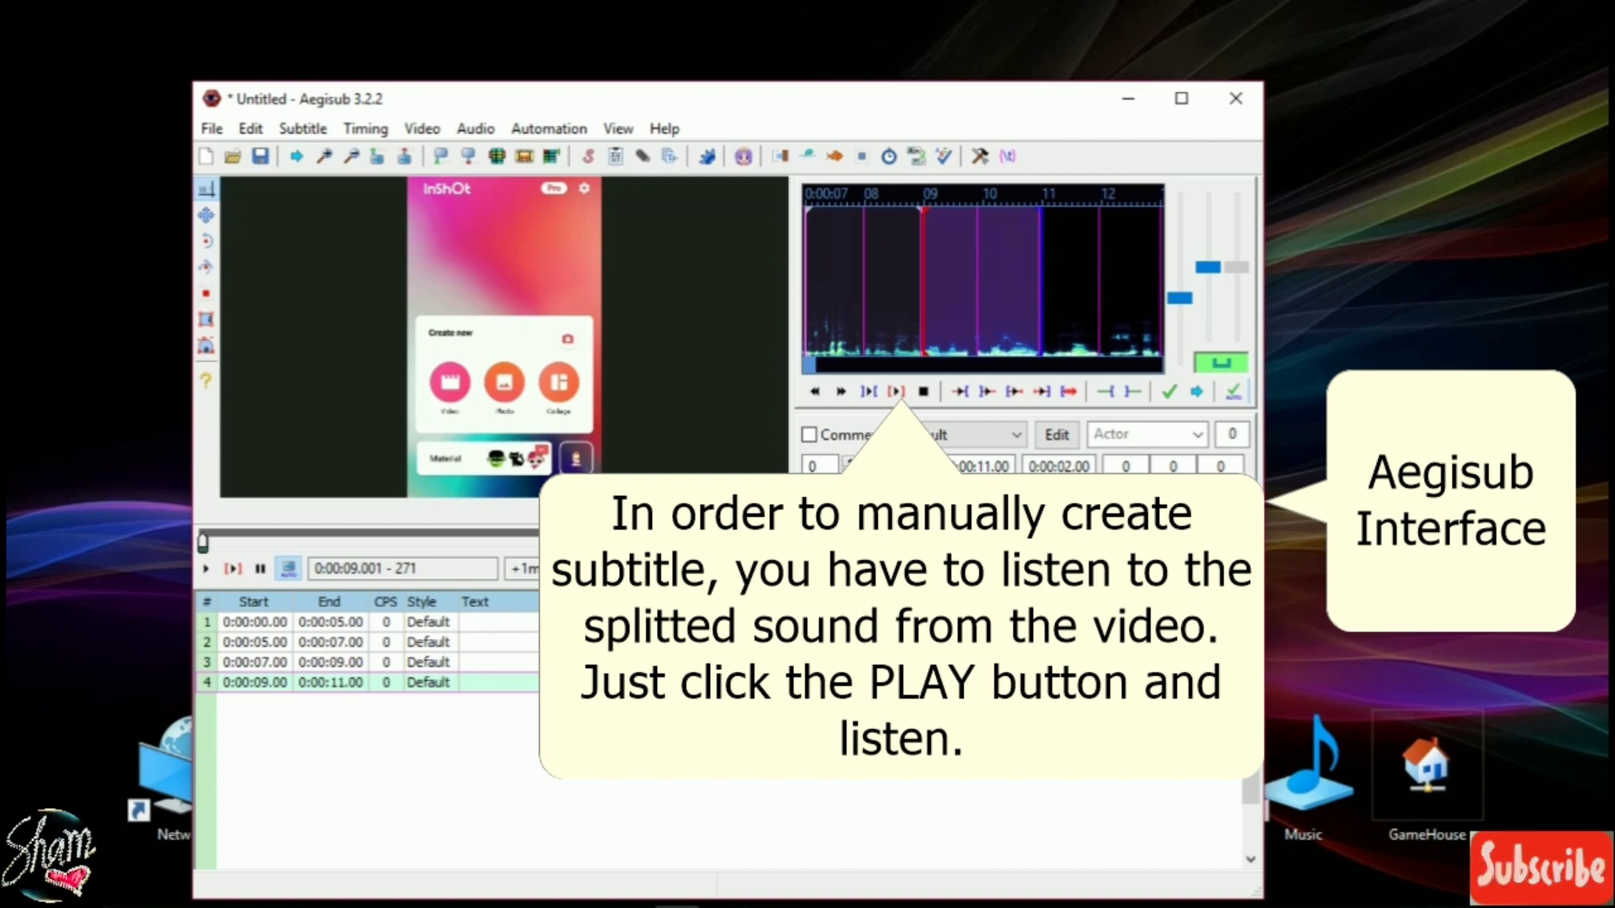
- Enter "We are going to have a tutorial" as the text of subtitle line 4 and replay its audio
text(We a)
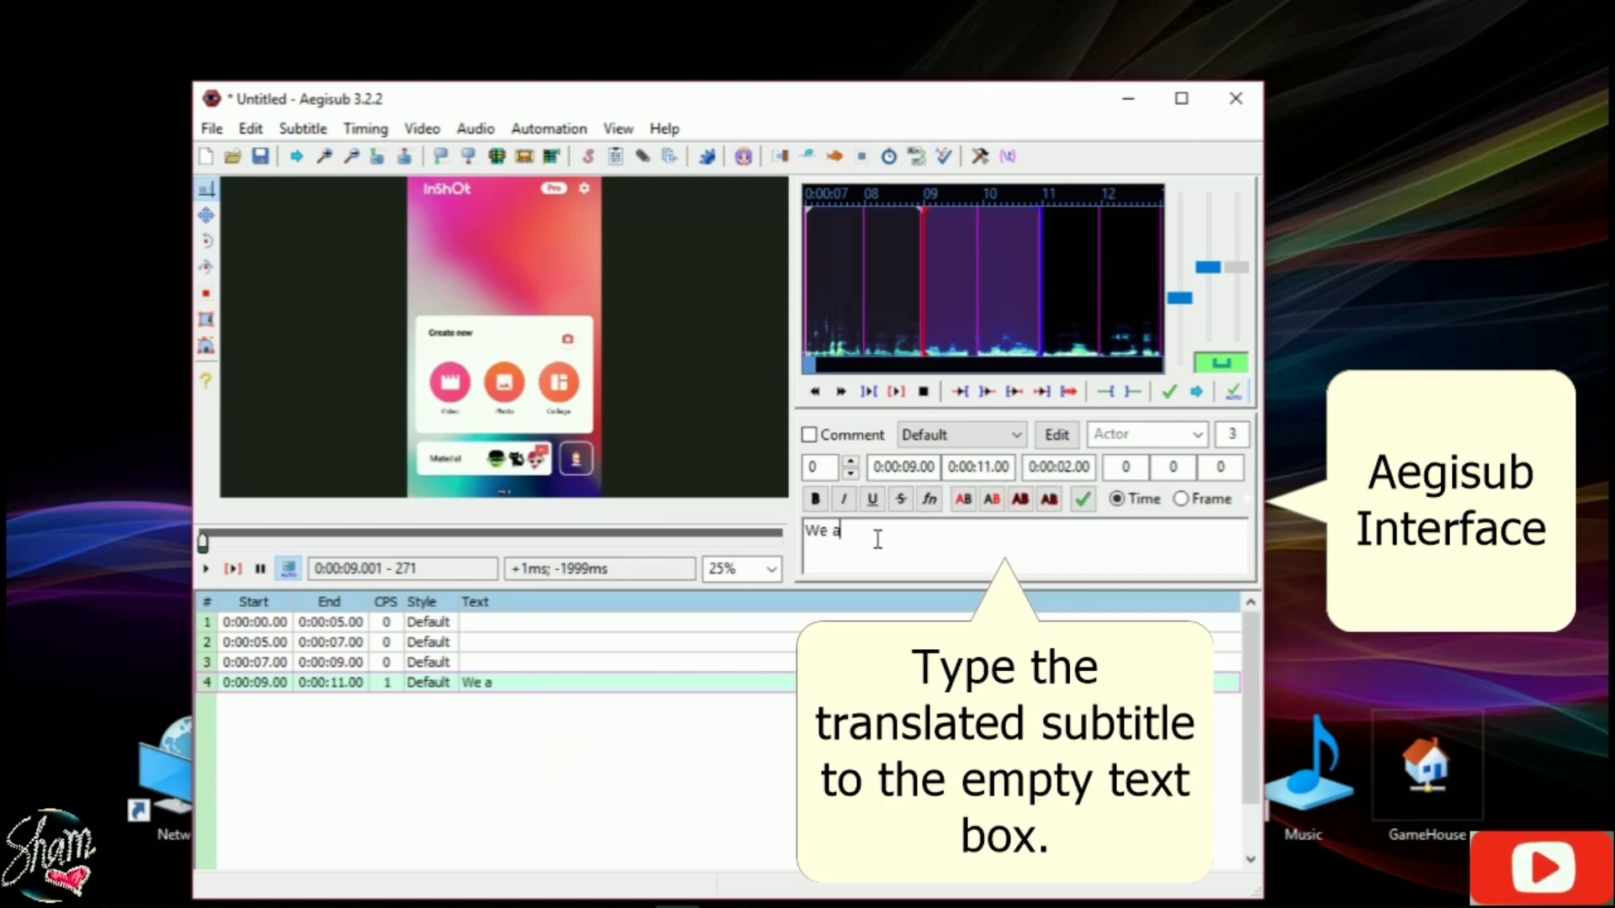
text(re going to have a tur)
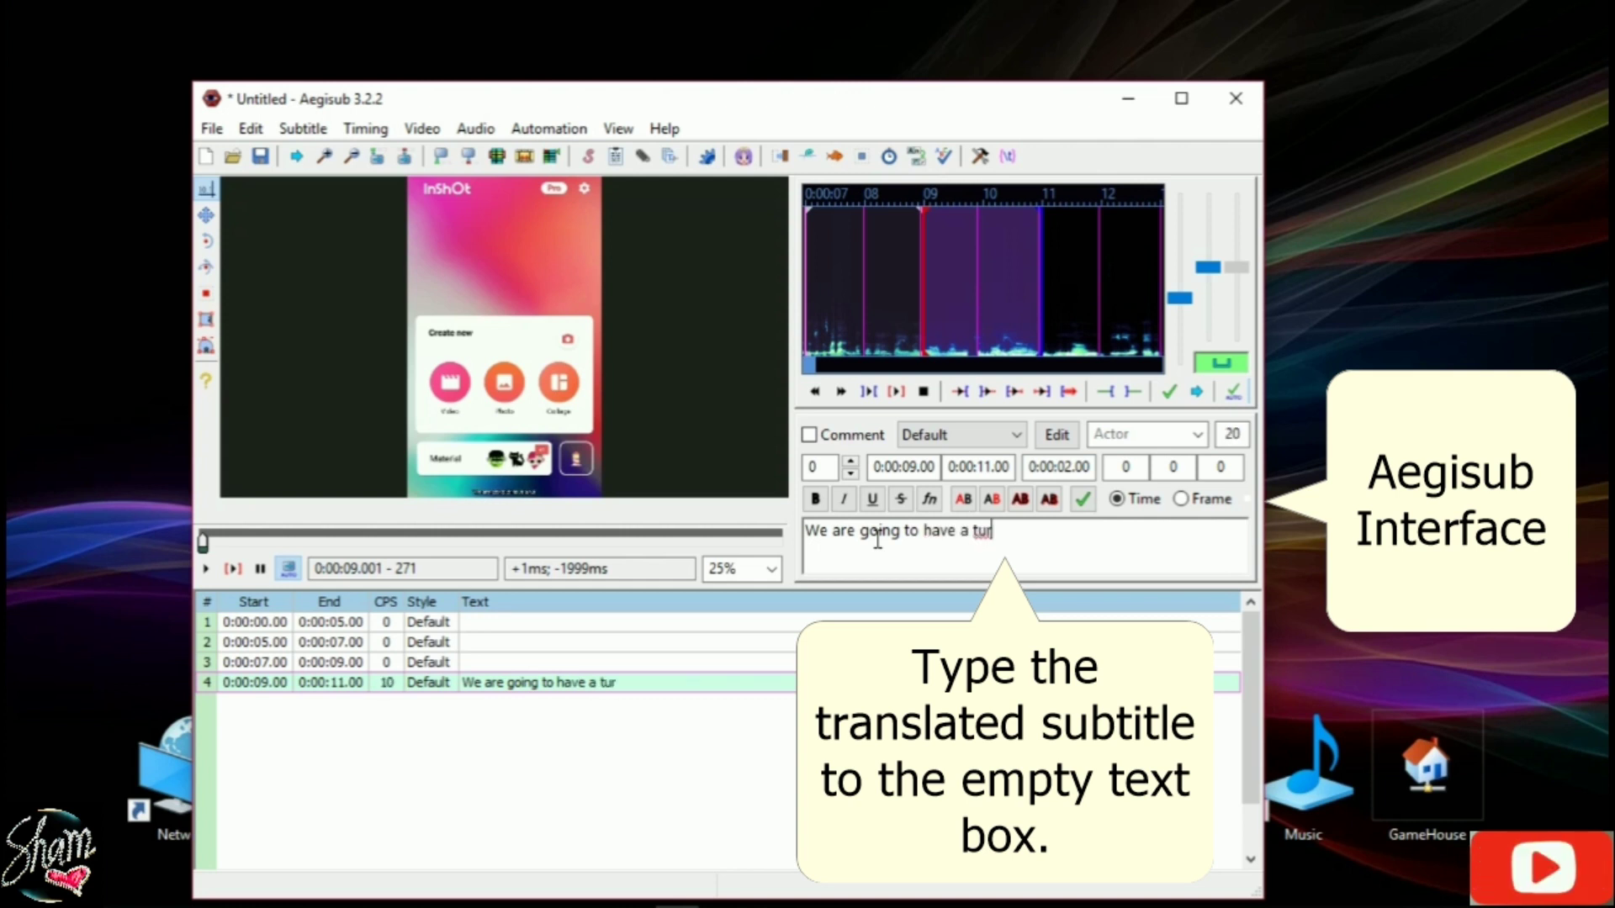
key(BackSpace)
text(torial)
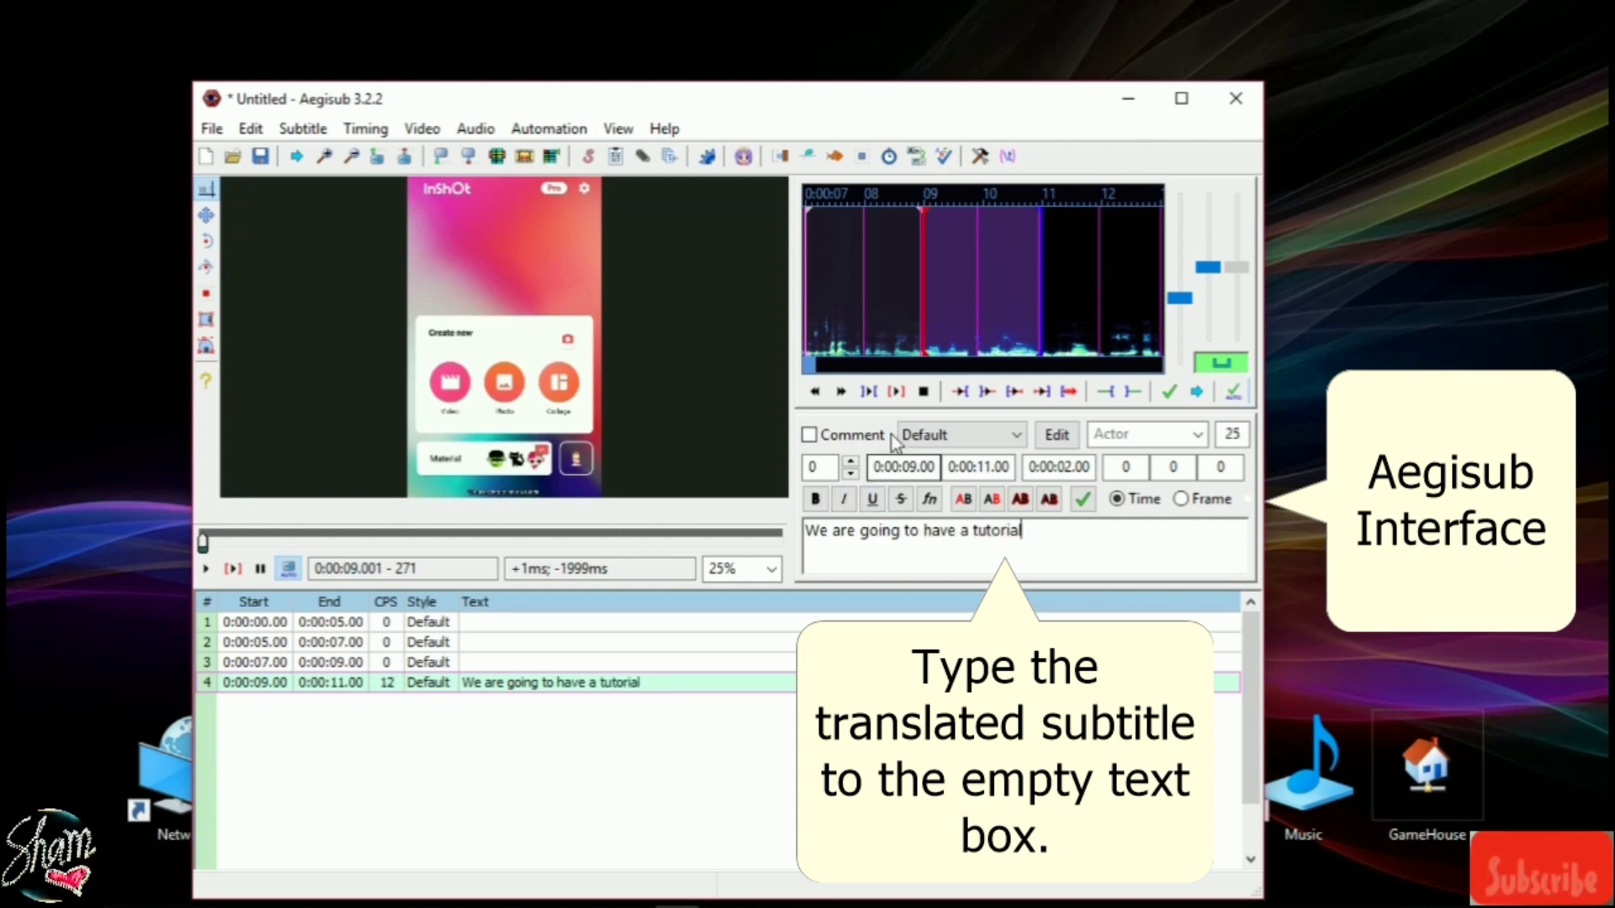
click(896, 391)
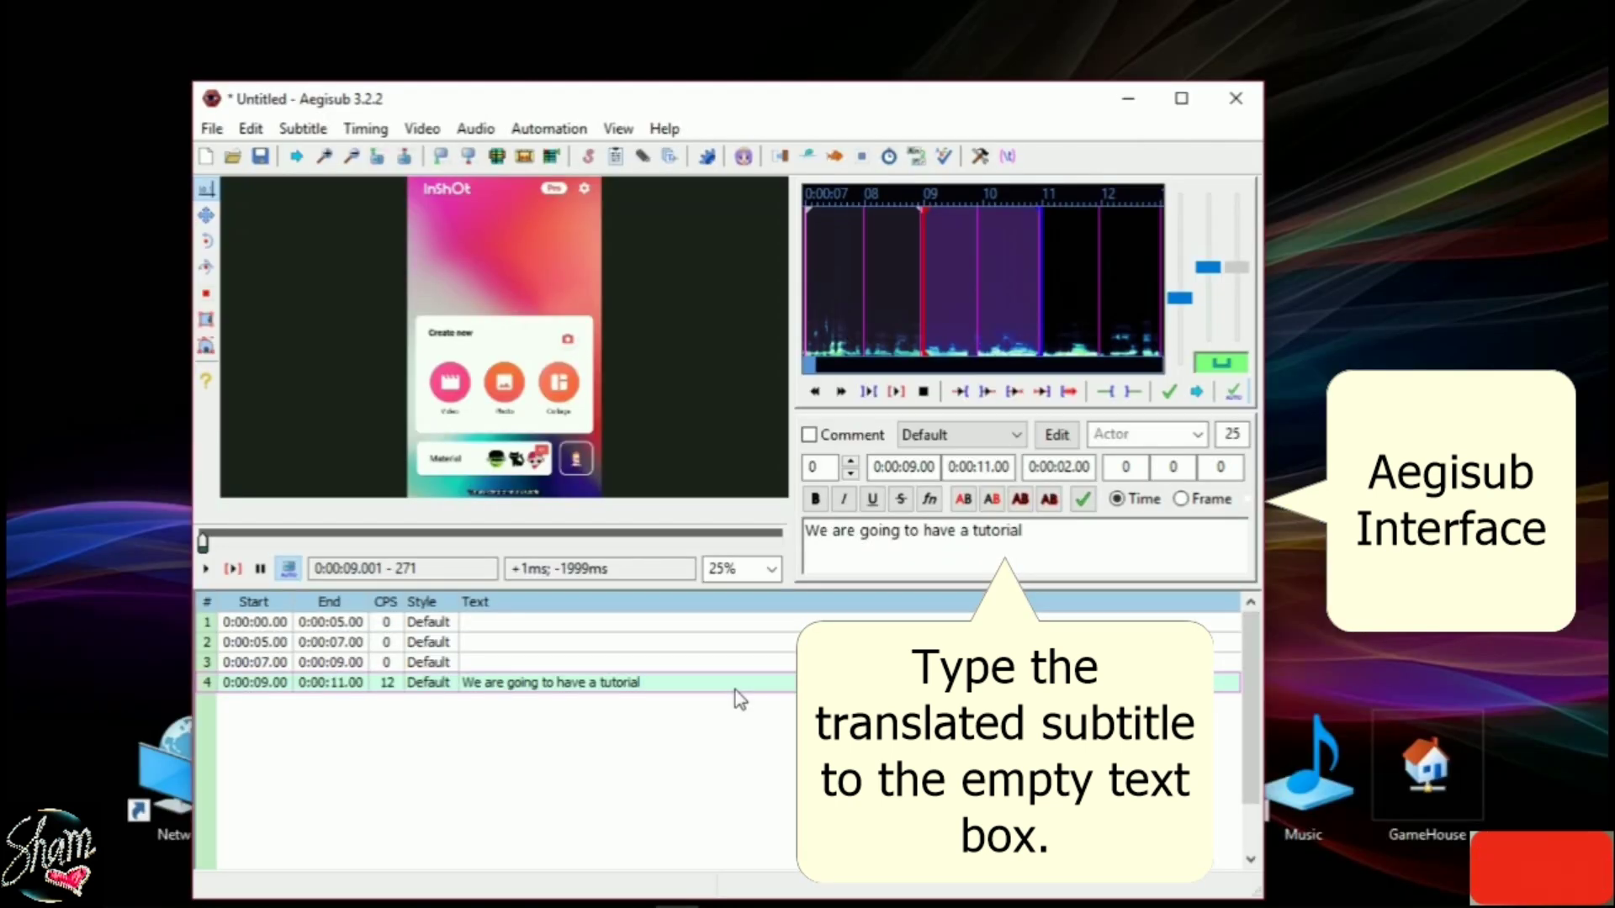
- Insert a new subtitle line after line 4 and listen to its audio segment repeatedly
right_click(738, 700)
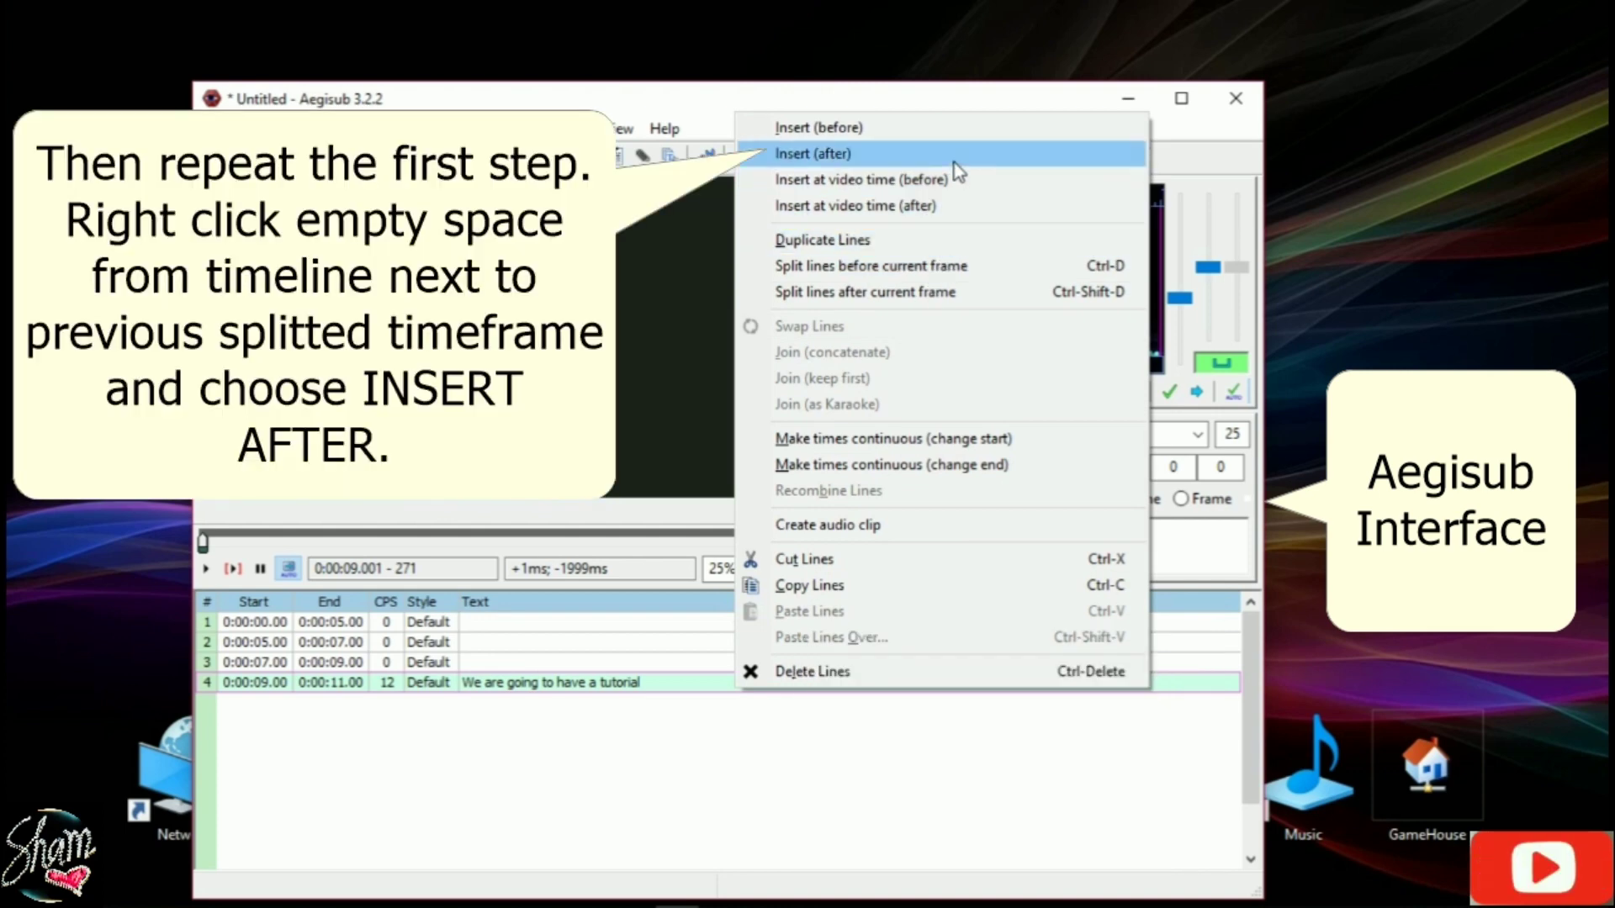
click(954, 160)
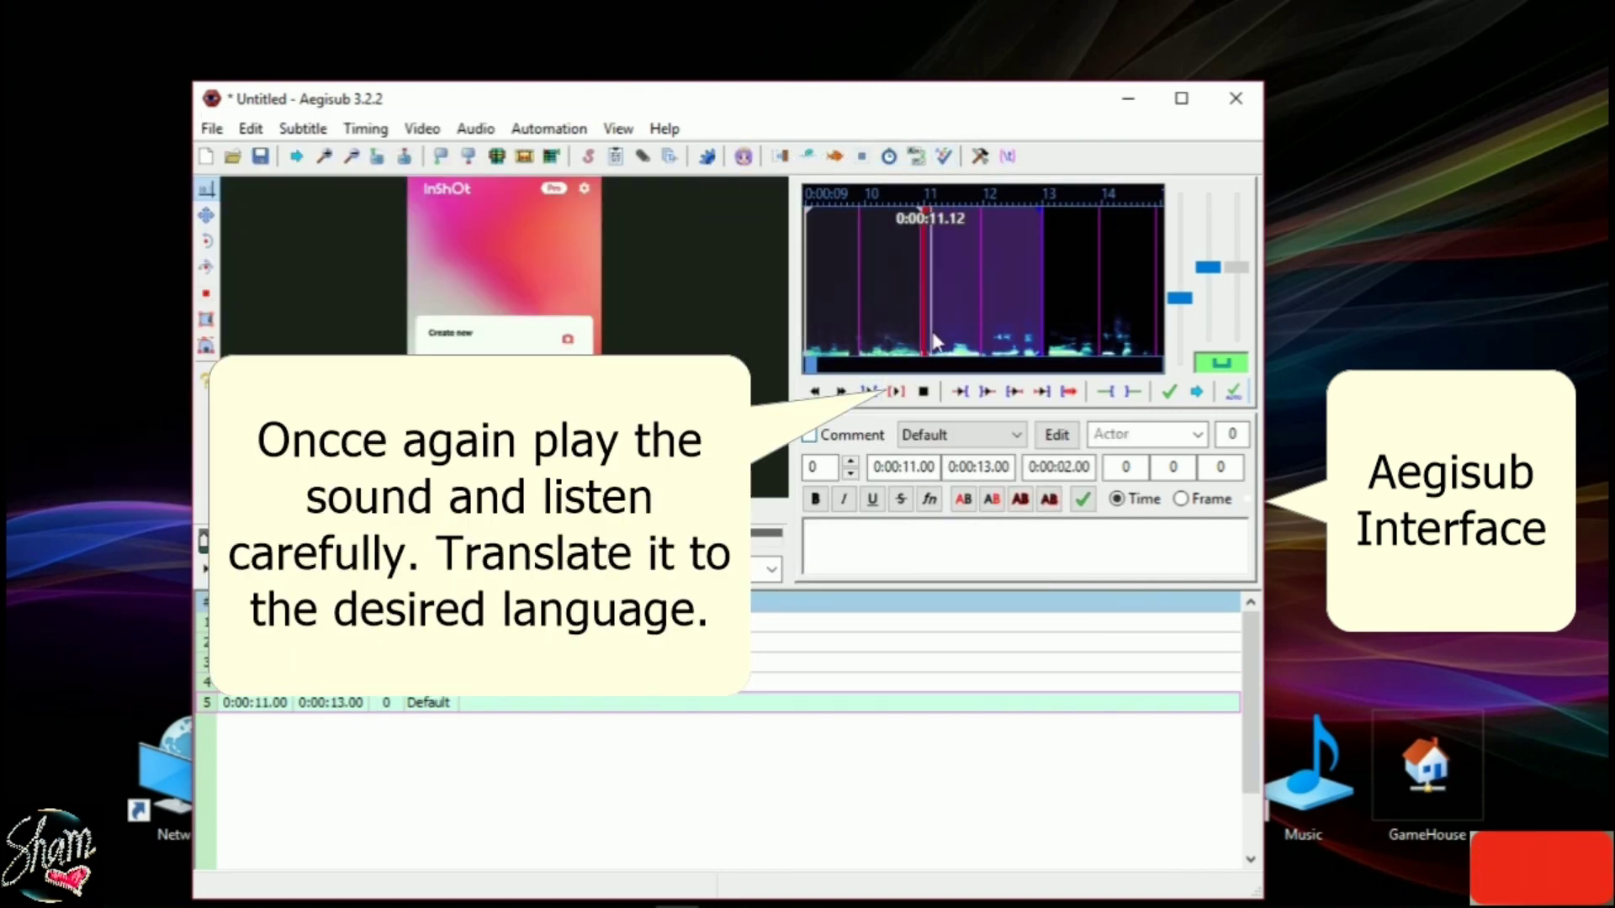
click(900, 397)
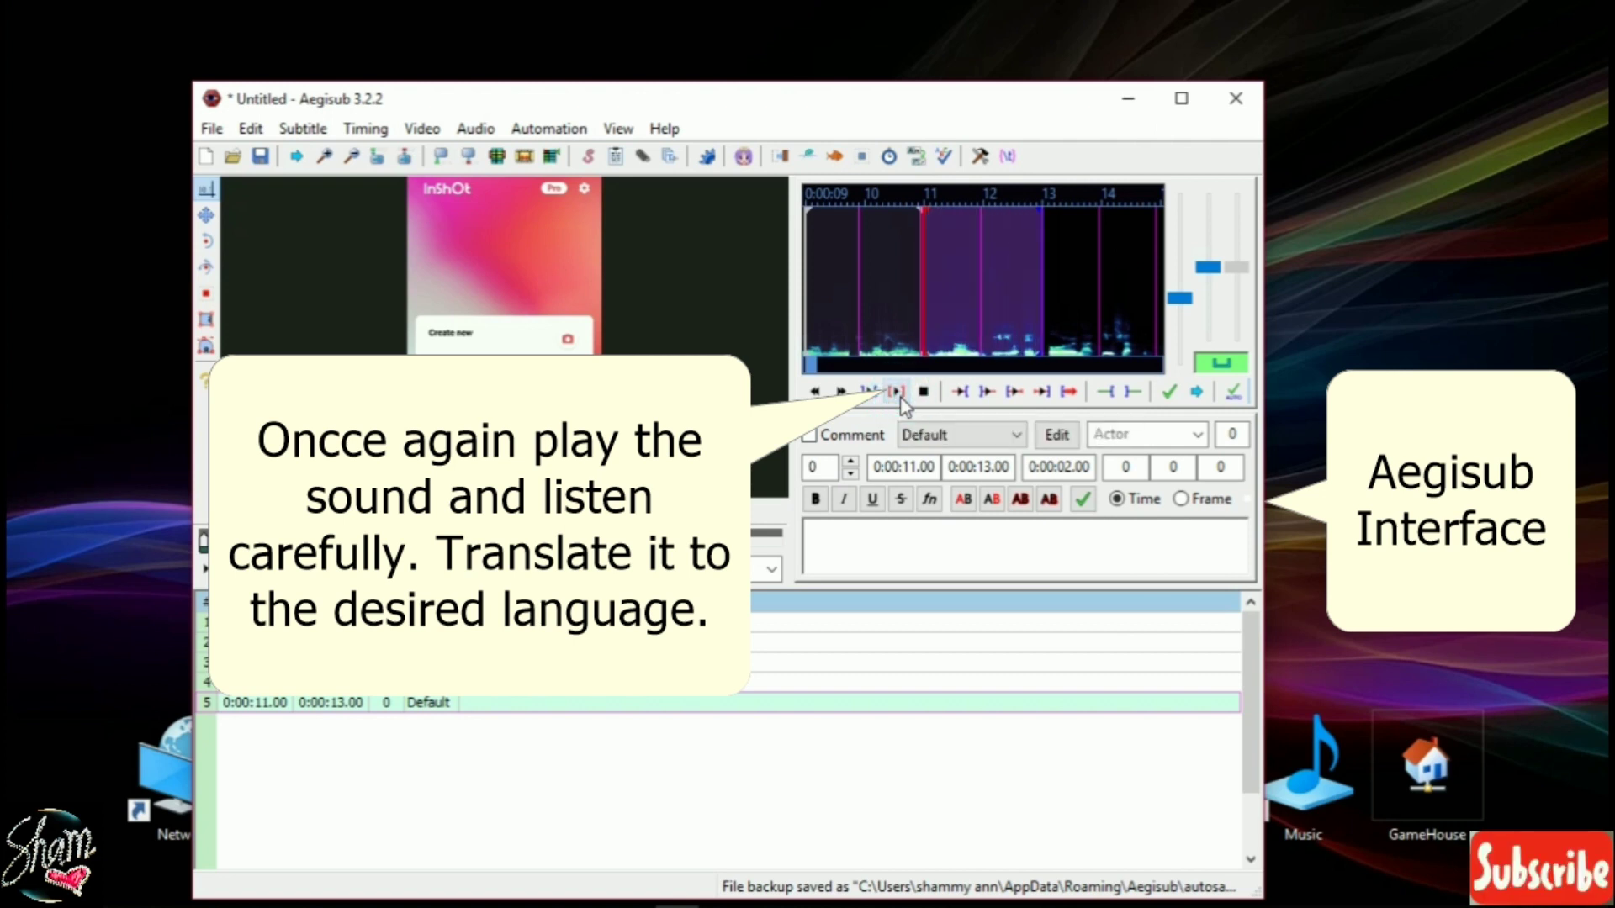
click(900, 397)
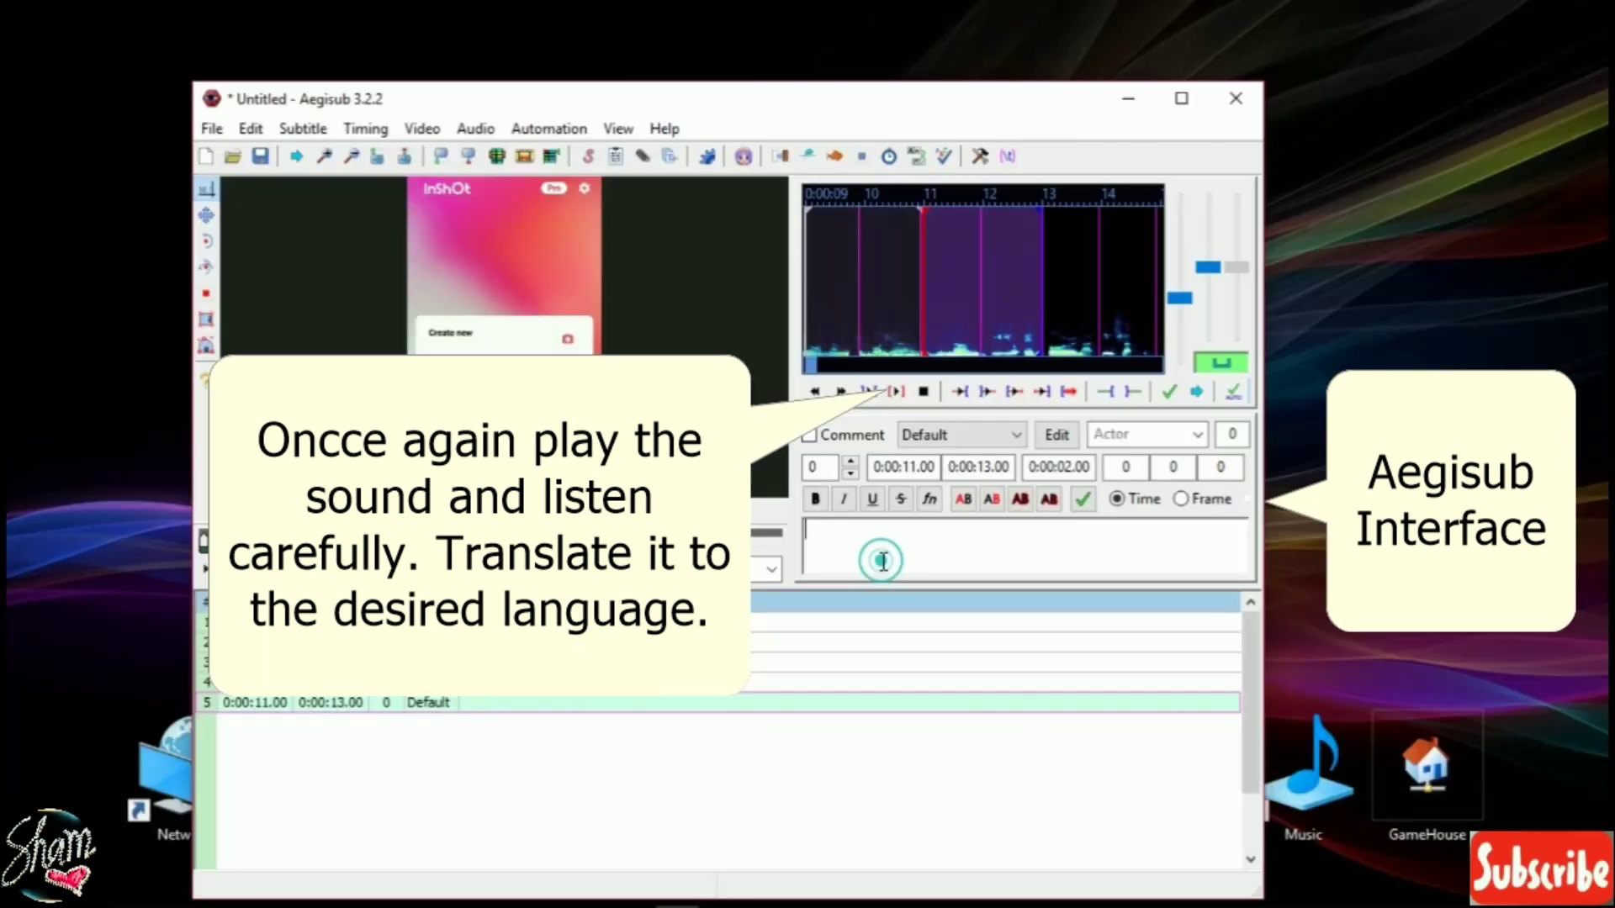
click(884, 562)
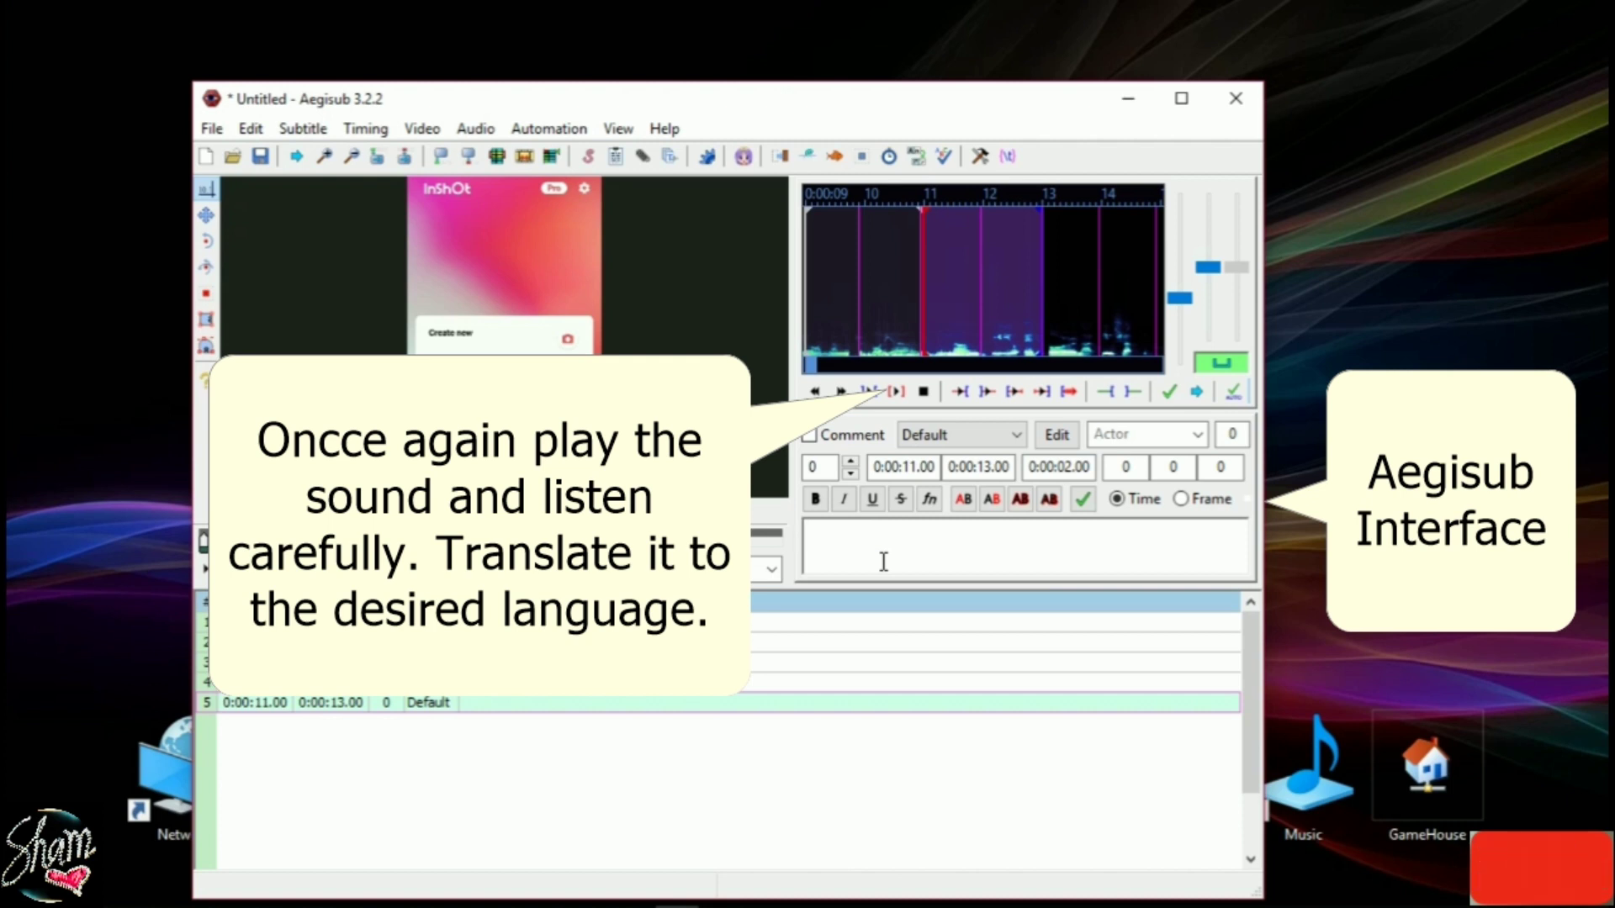
click(896, 392)
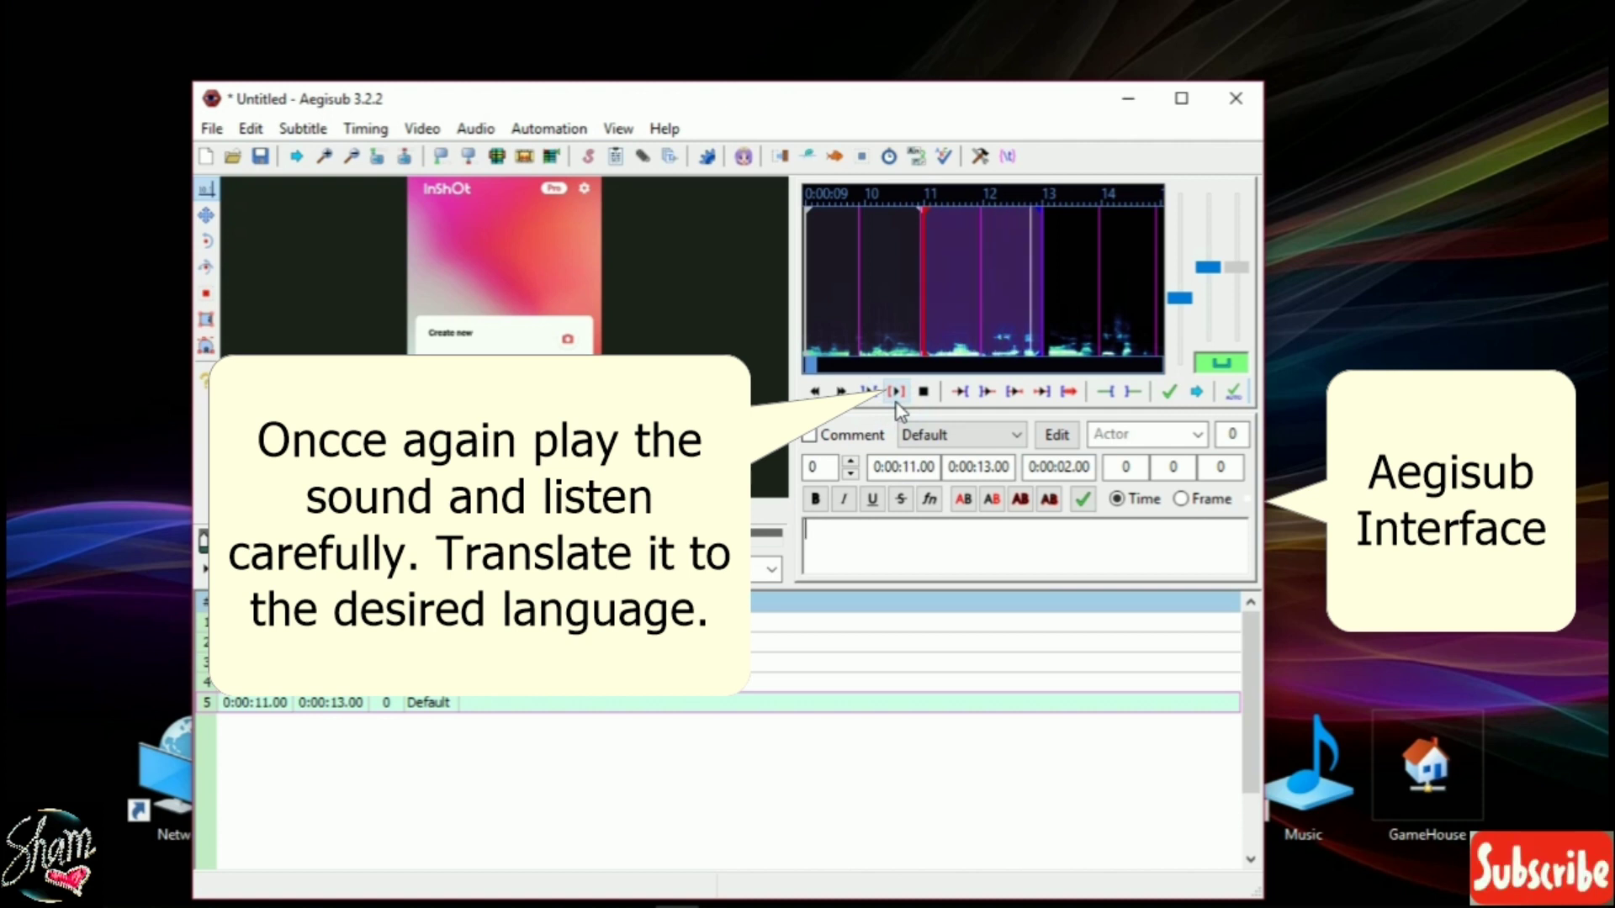
- Enter "of mobile app video editor" as the text of subtitle line 5 and replay its audio to check it
click(875, 563)
text(about)
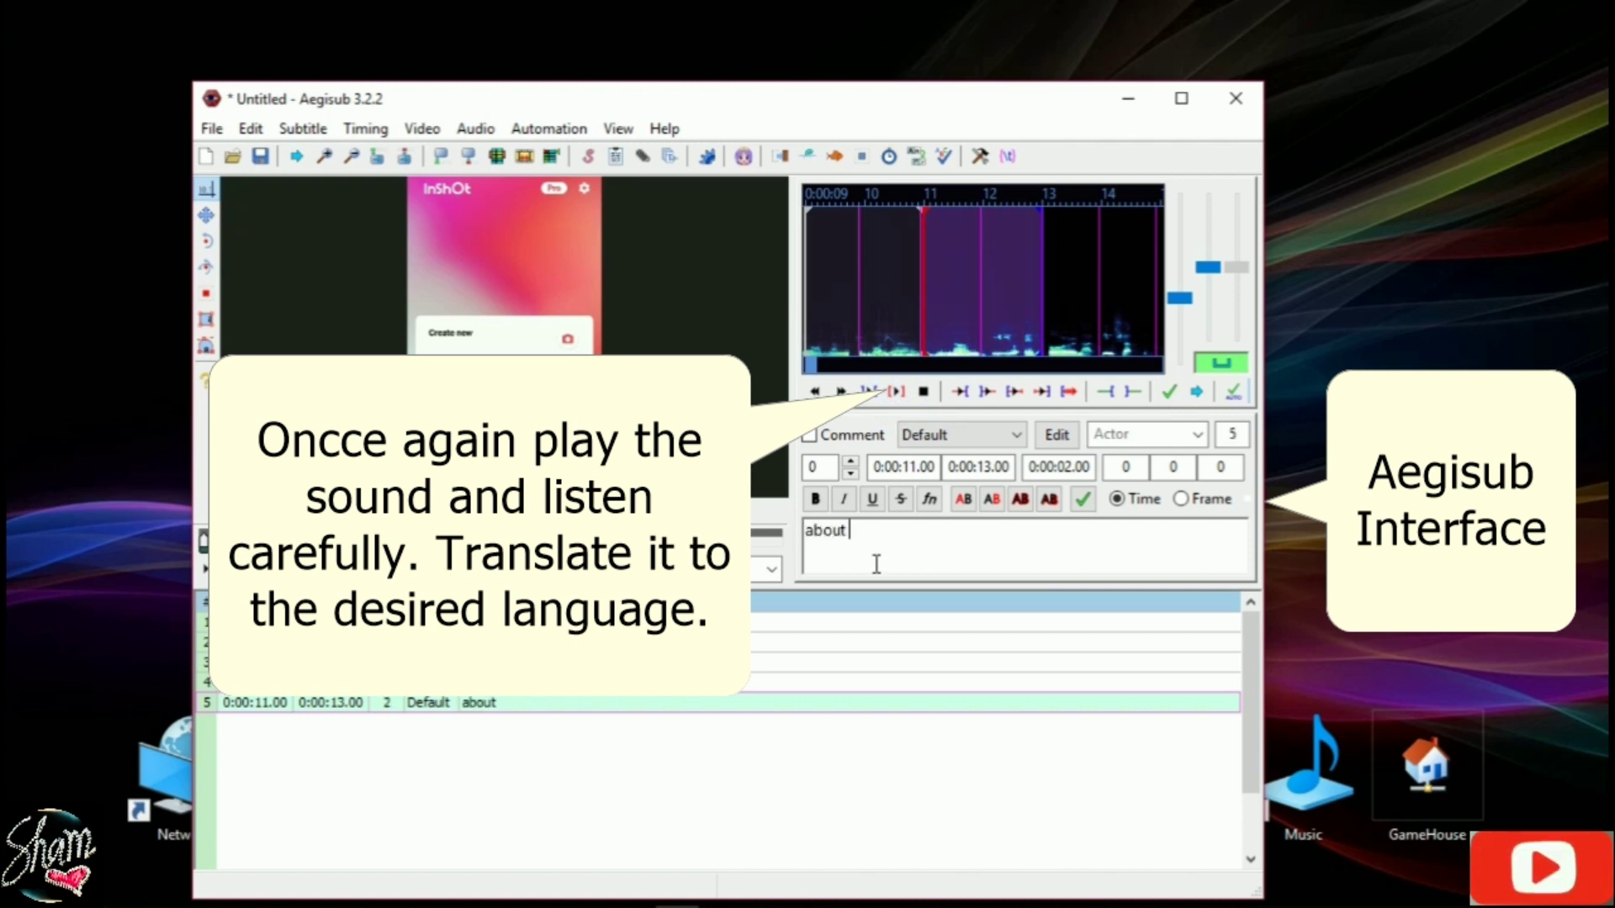
key(BackSpace)
key(BackSpace)
key(BackSpace)
key(BackSpace)
key(BackSpace)
text(of)
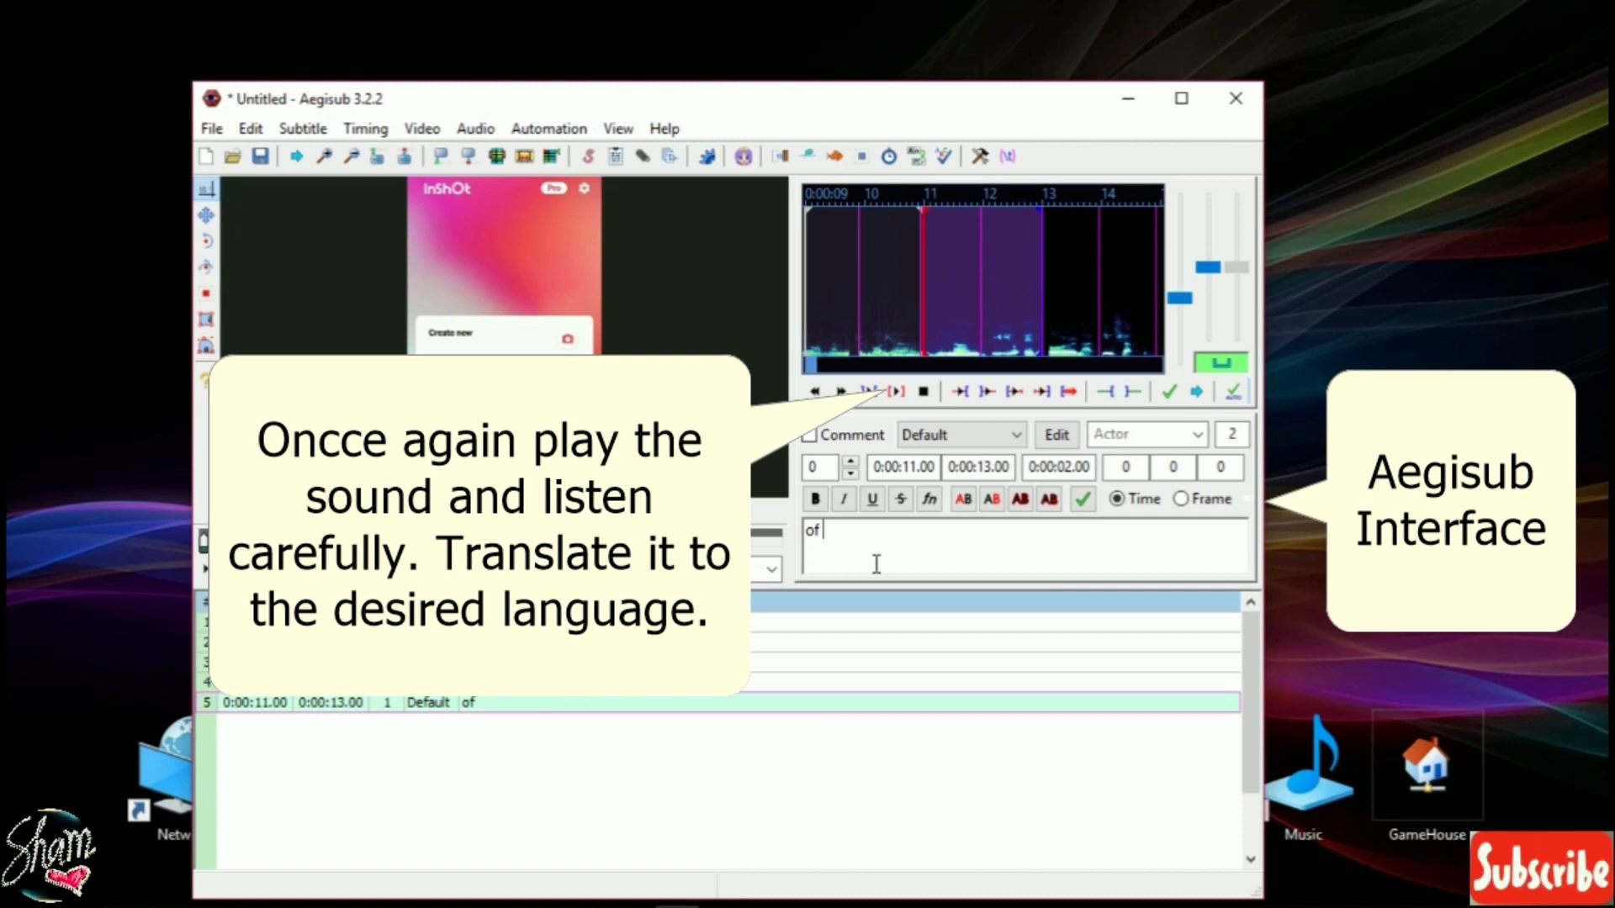
text( mobile app)
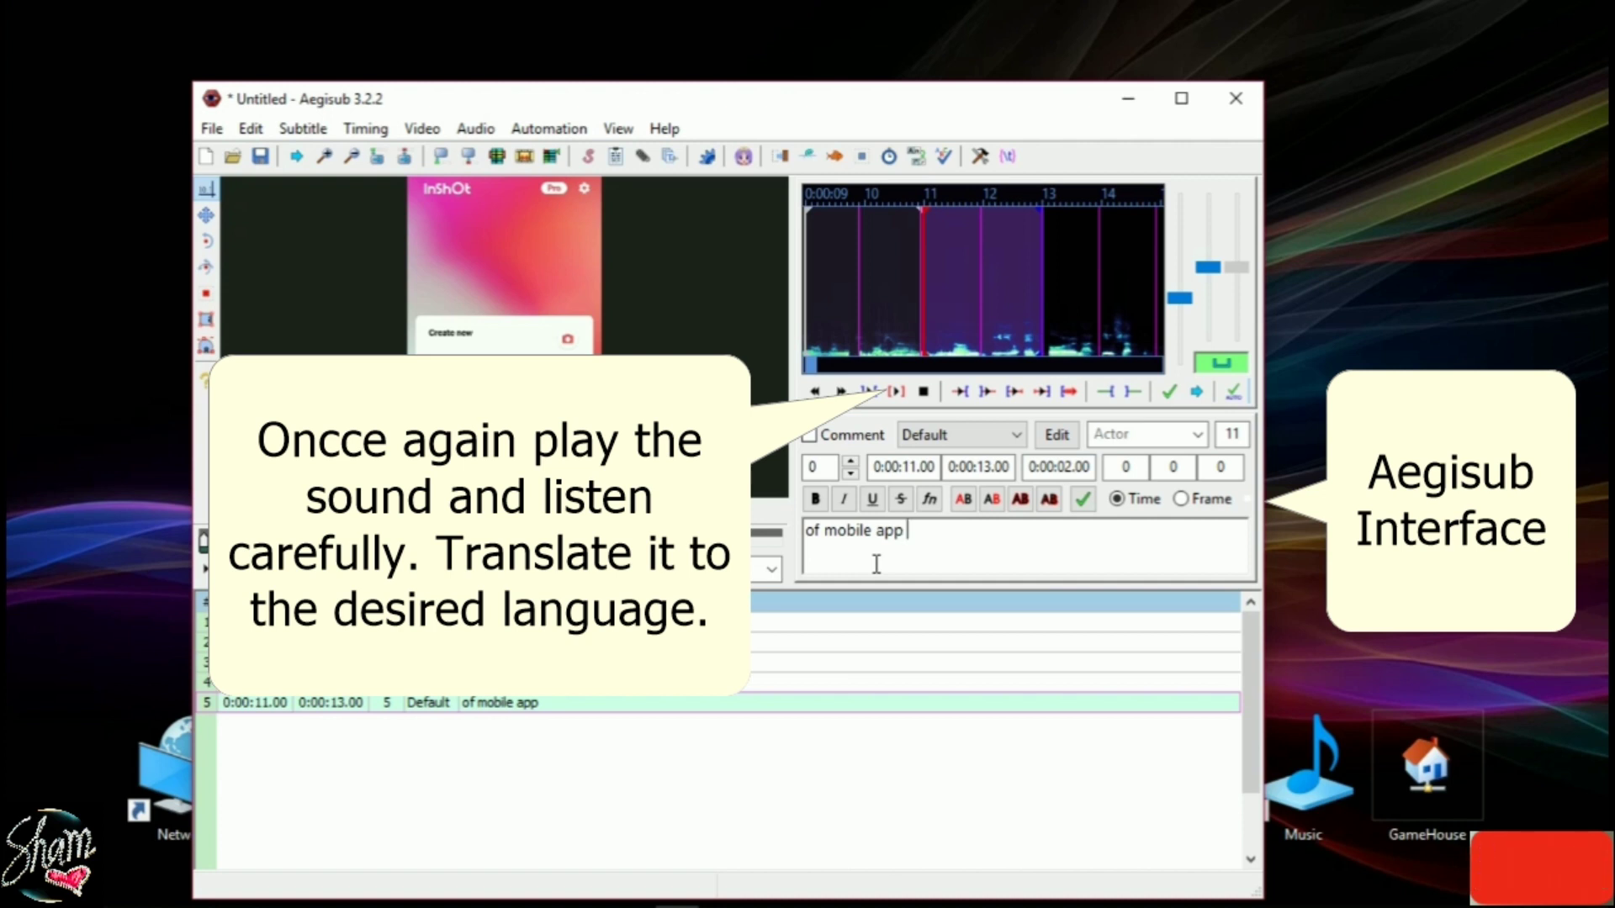
text(editor)
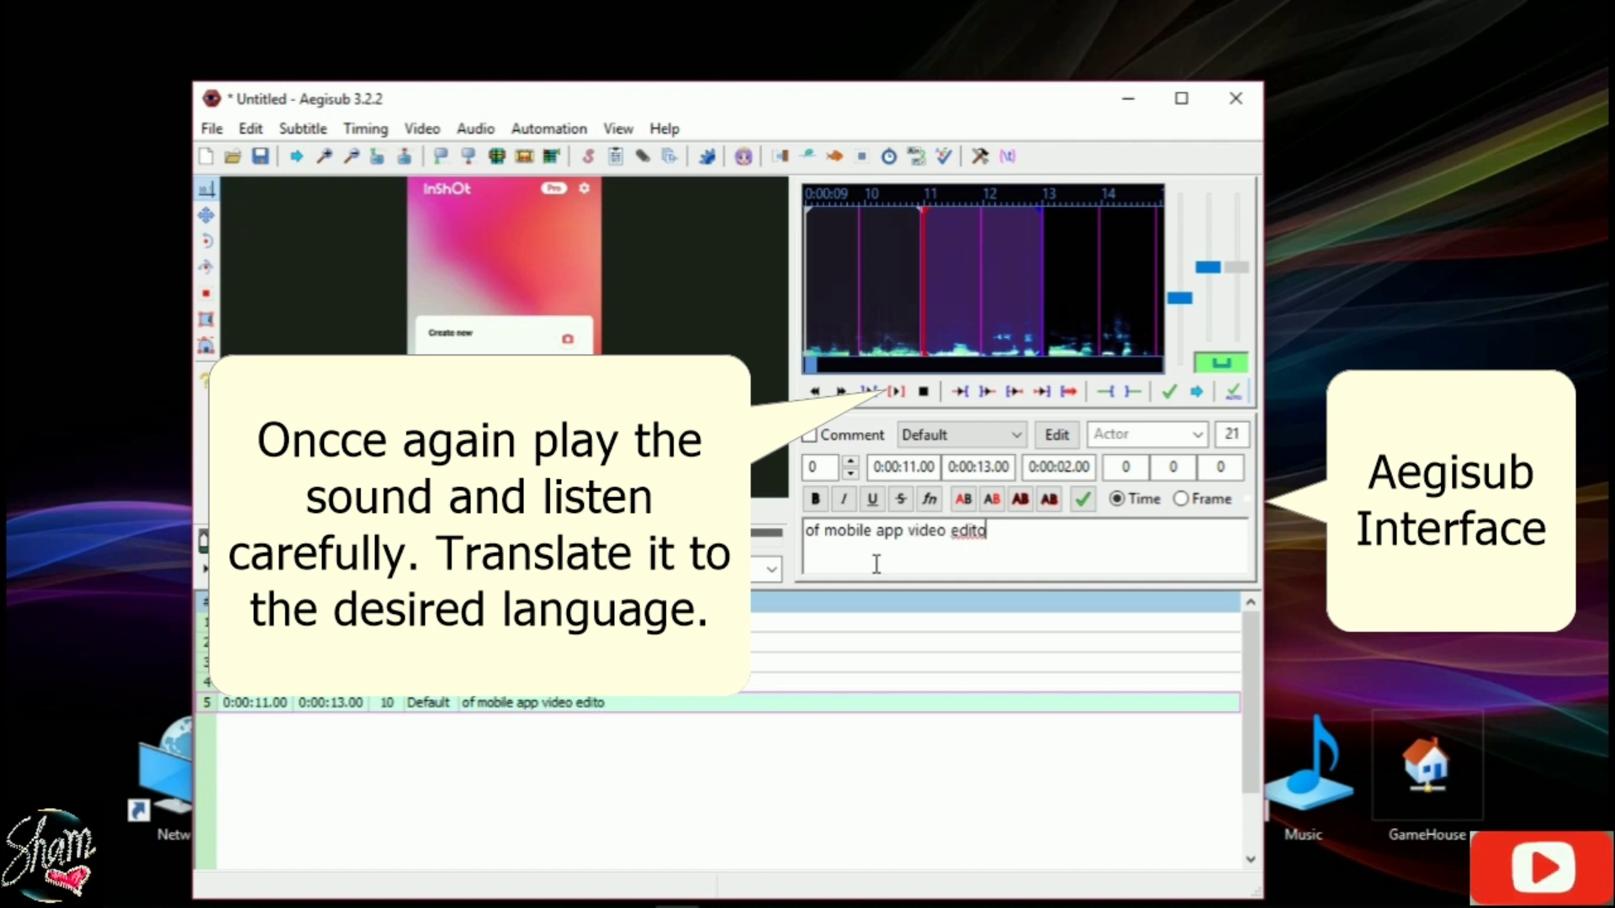
click(898, 392)
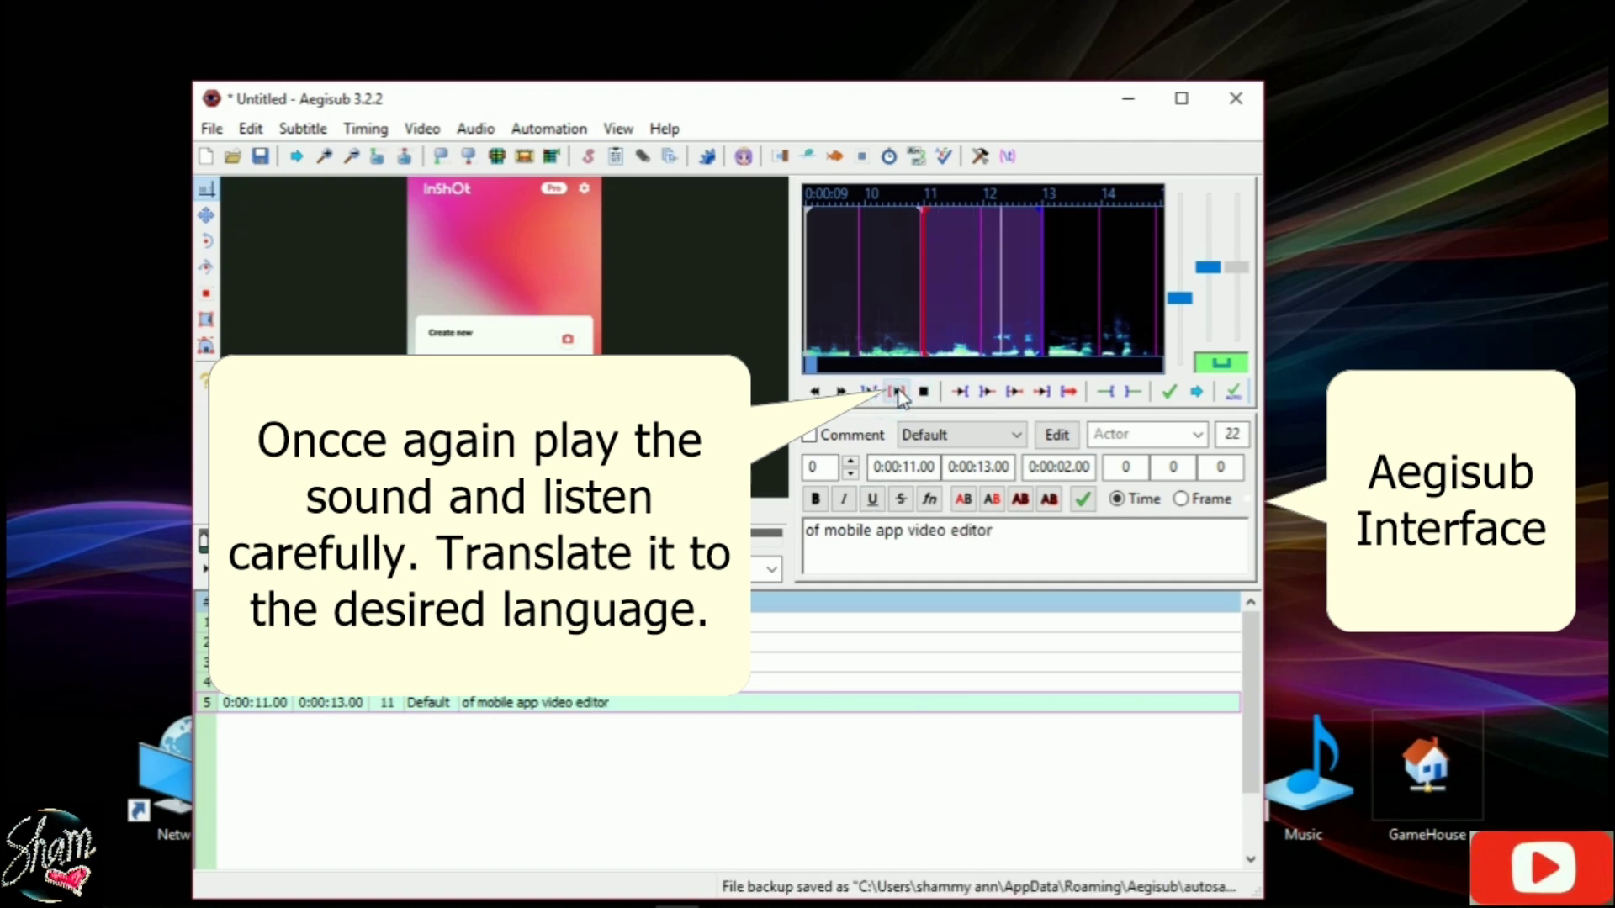
- Insert a subtitle line after line 5, enter its text while listening to its audio, and insert another line after it
right_click(740, 700)
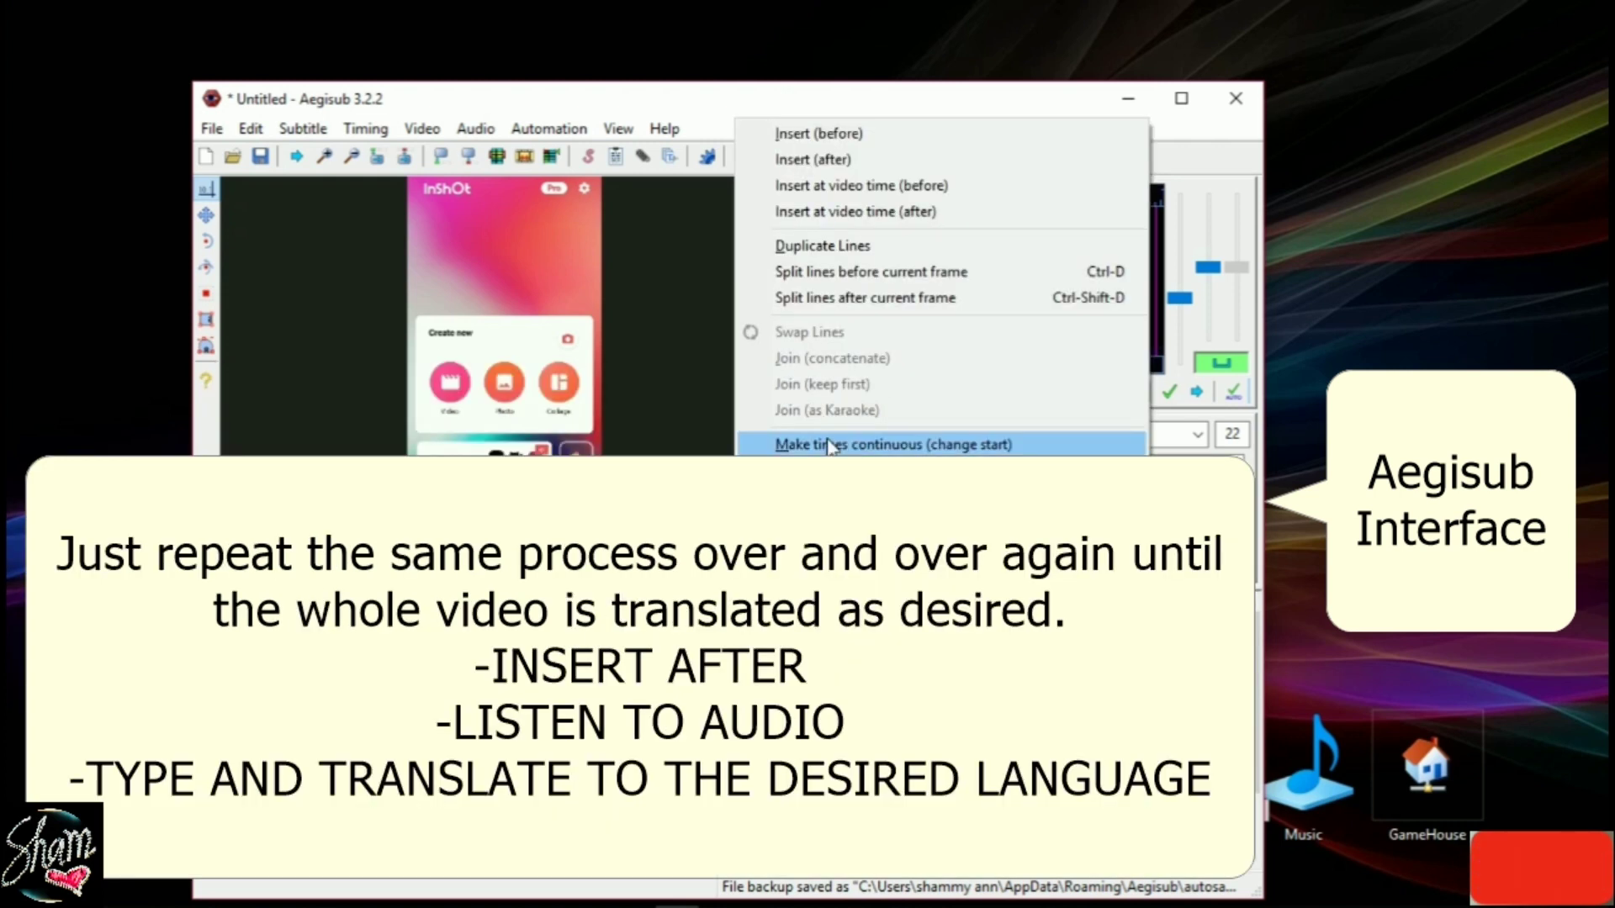
click(898, 160)
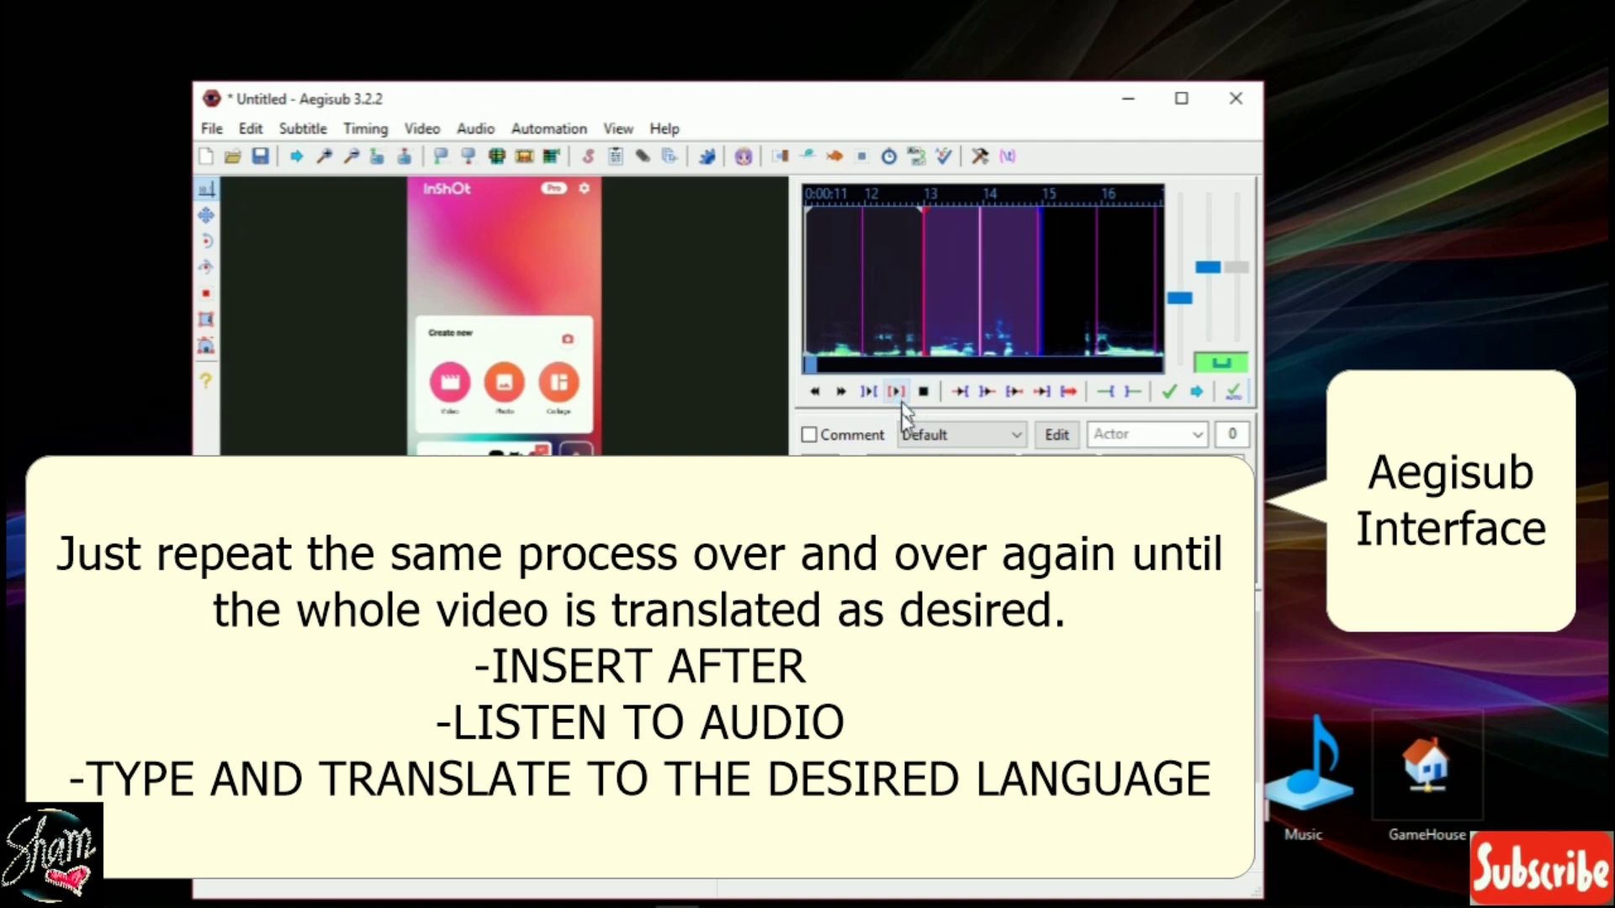
text(ang gan)
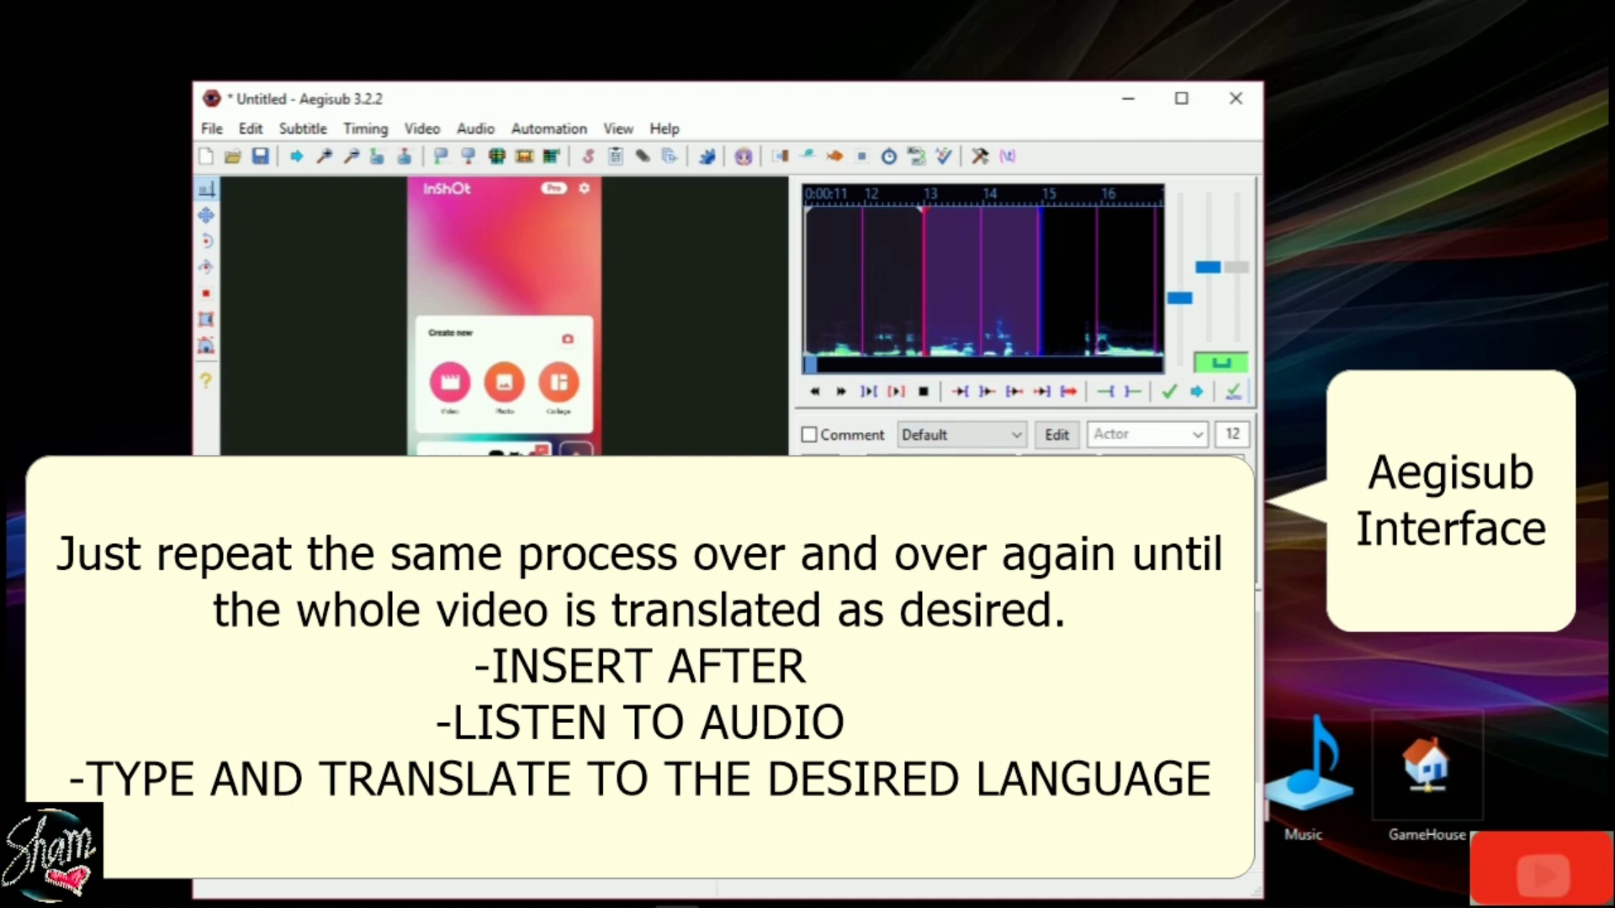
click(898, 394)
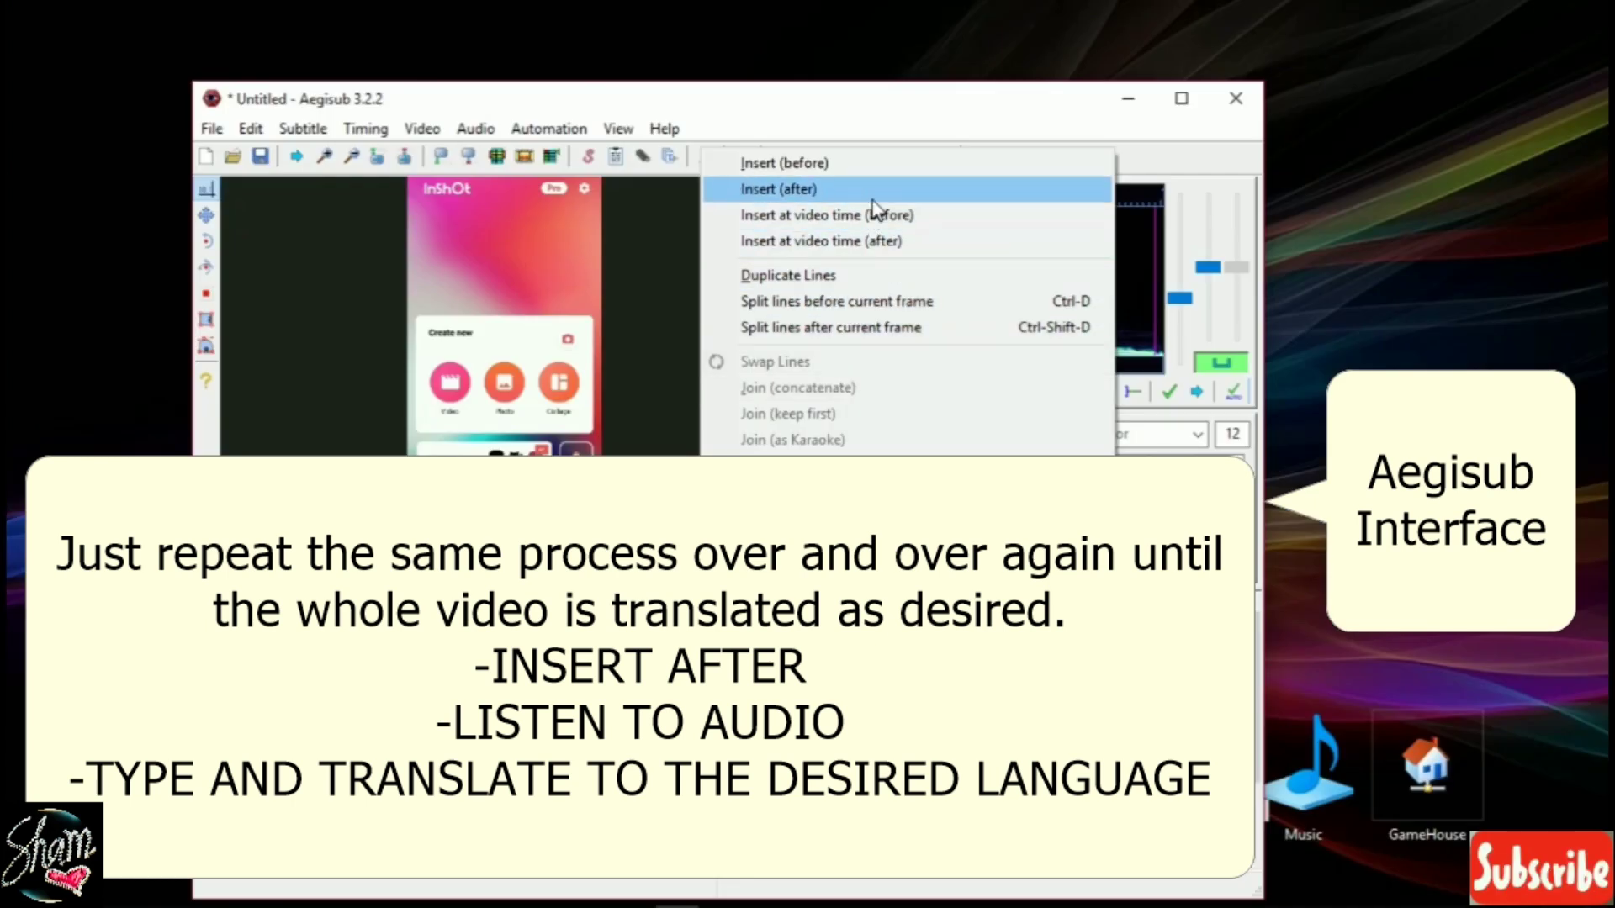
click(871, 200)
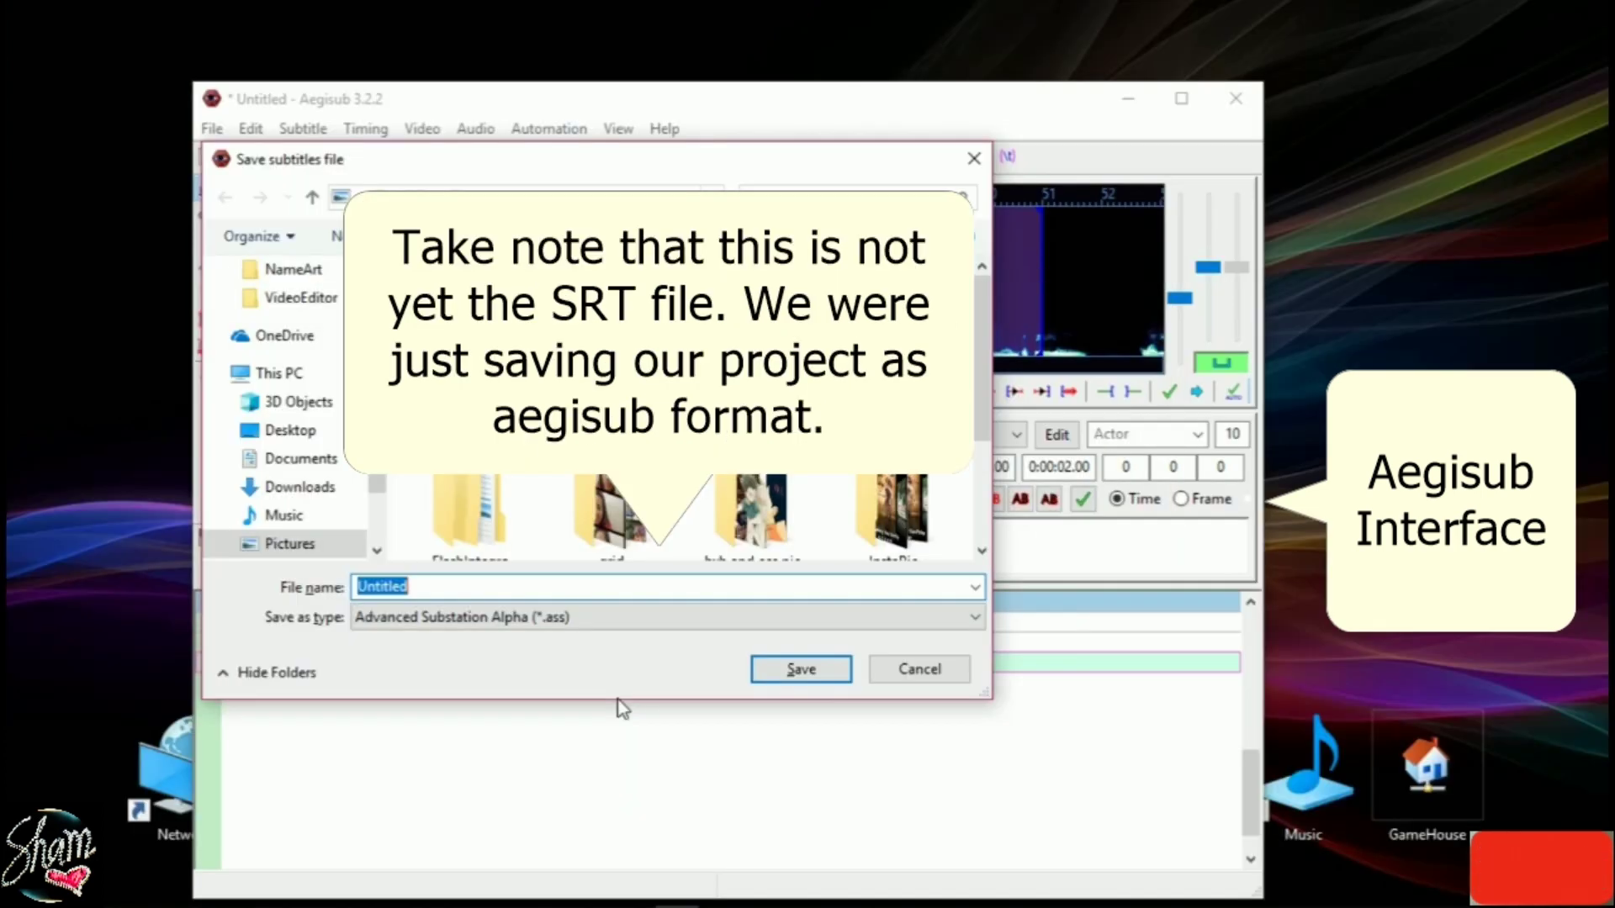
- Save the subtitle project as vlog8 in Advanced Substation Alpha (*.ass) format in the Videos folder
text(vlog8)
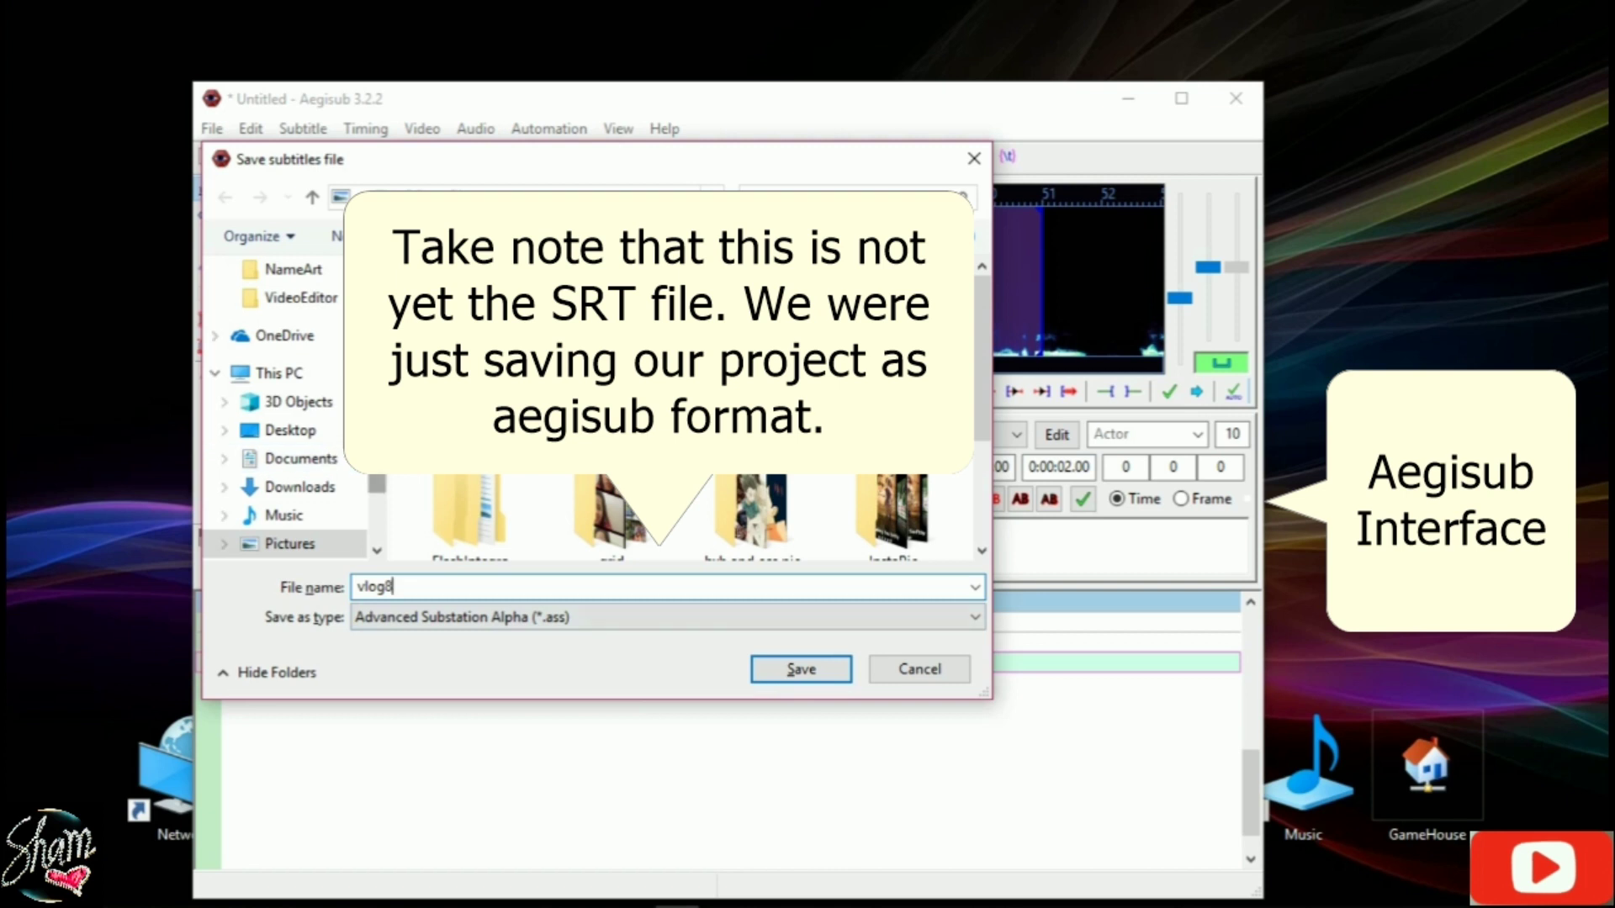
scroll(379, 483, down, 2)
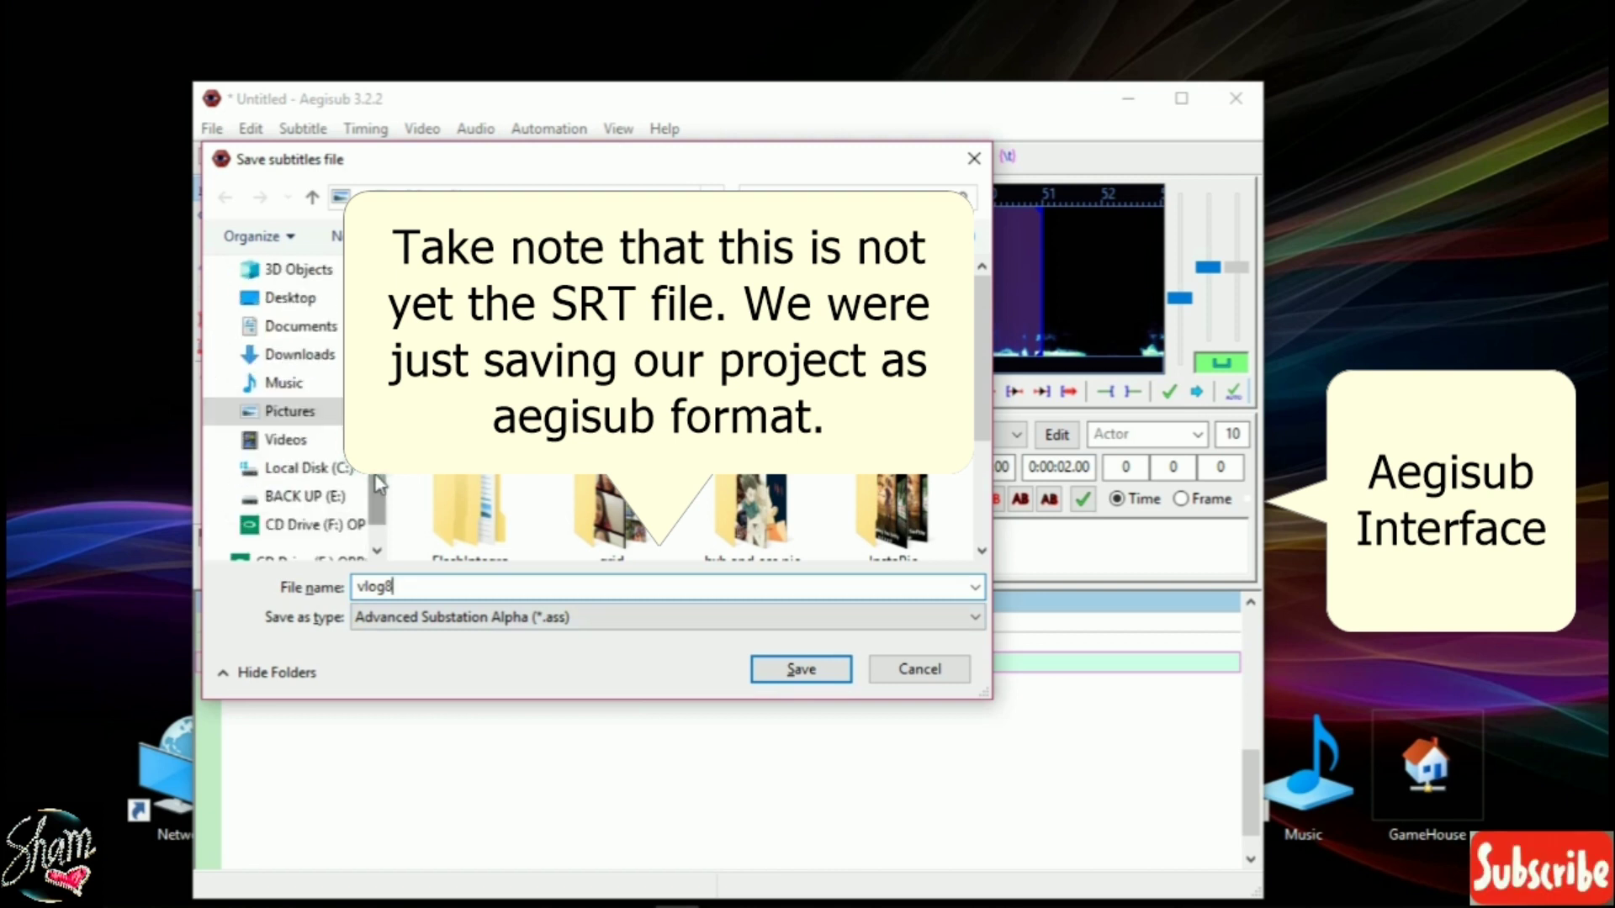
scroll(376, 476, down, 2)
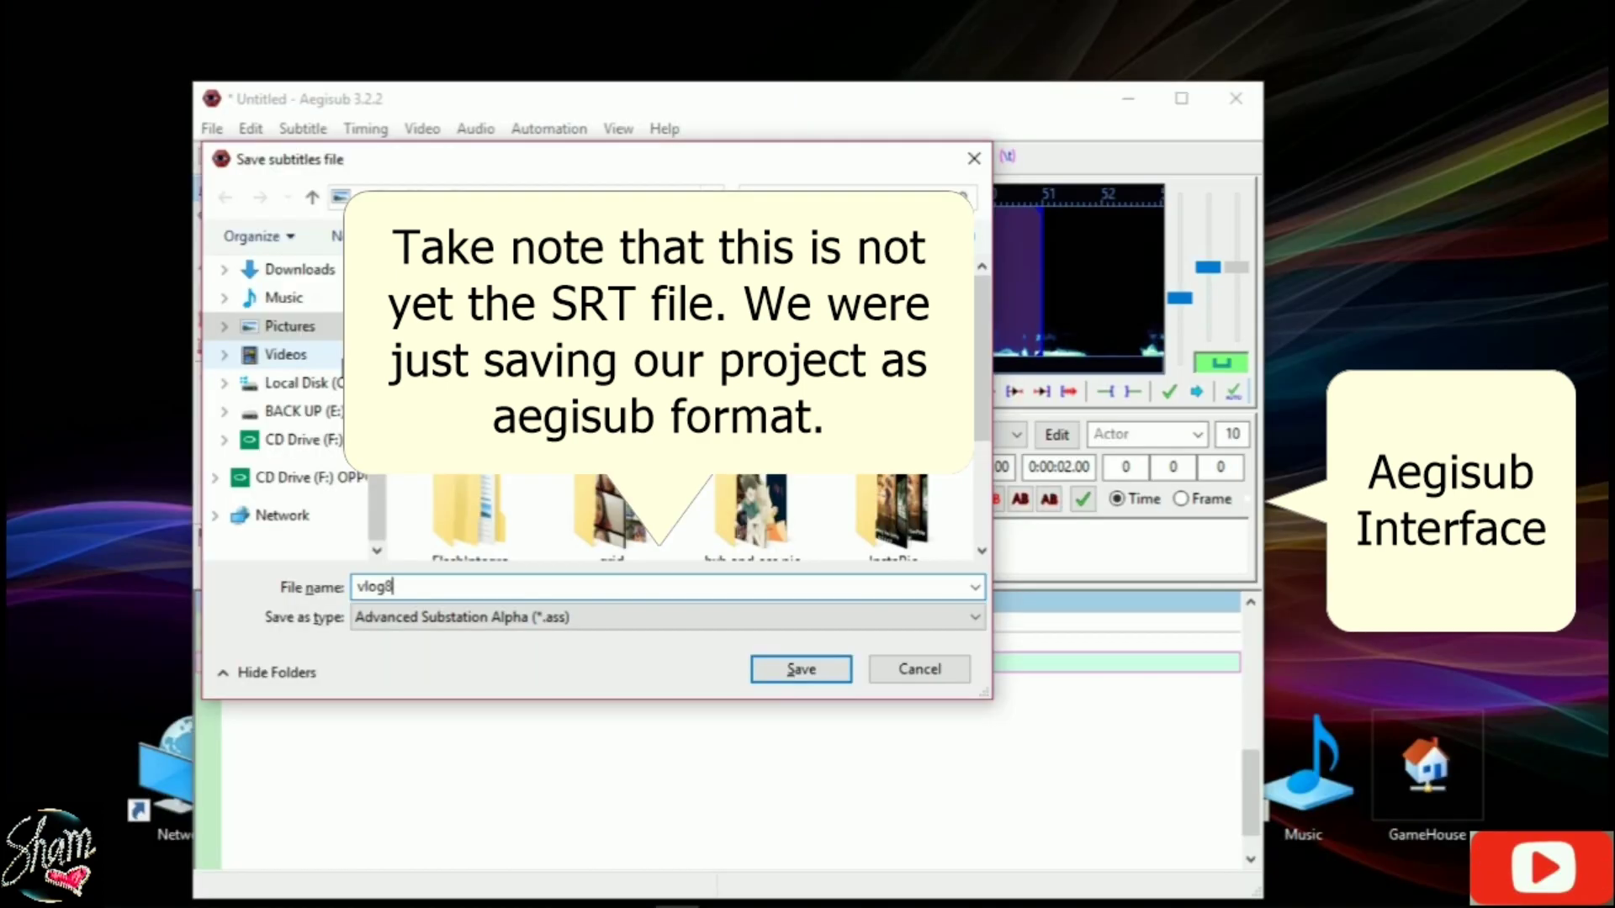
click(335, 354)
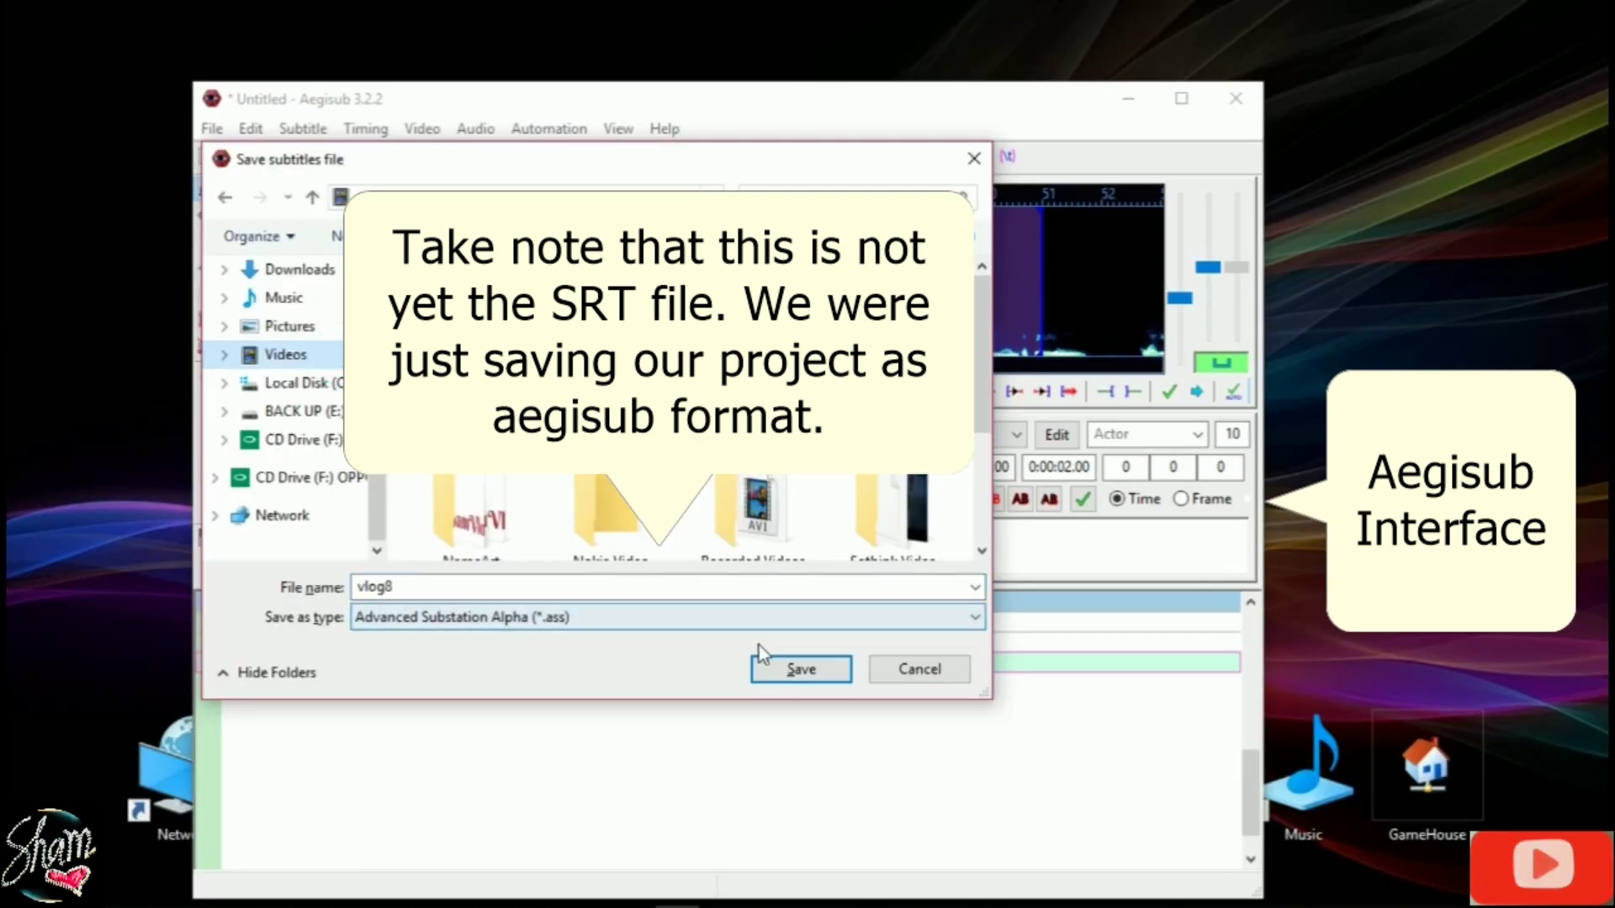
click(764, 669)
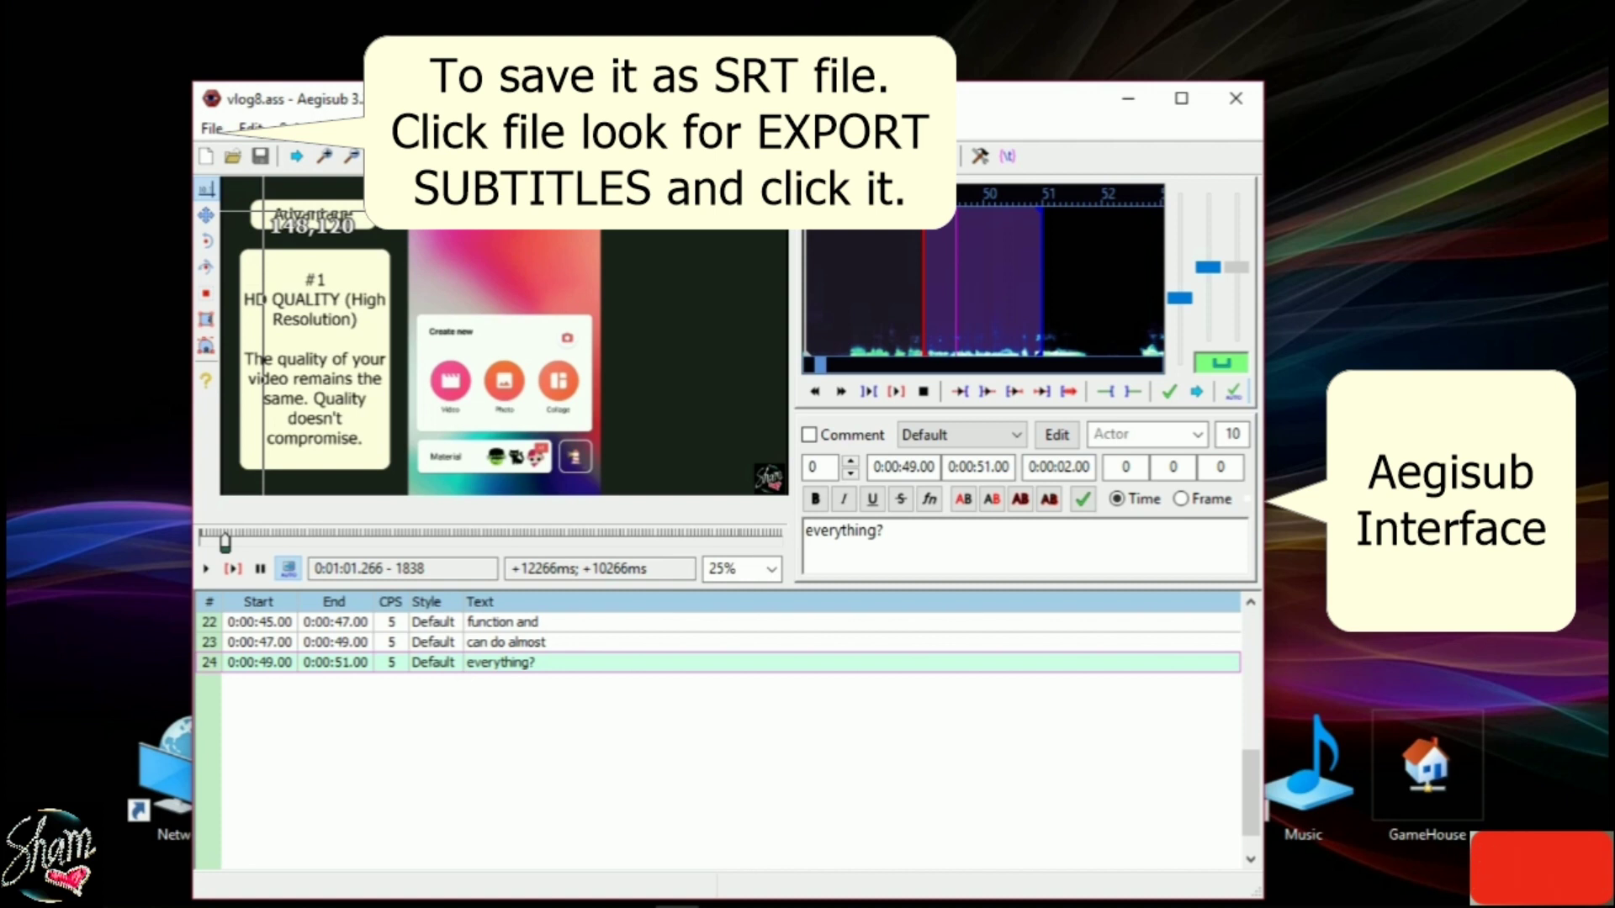
- Start exporting the subtitles to the Pictures folder, name the export file vlog9 and open the list of file formats
click(214, 129)
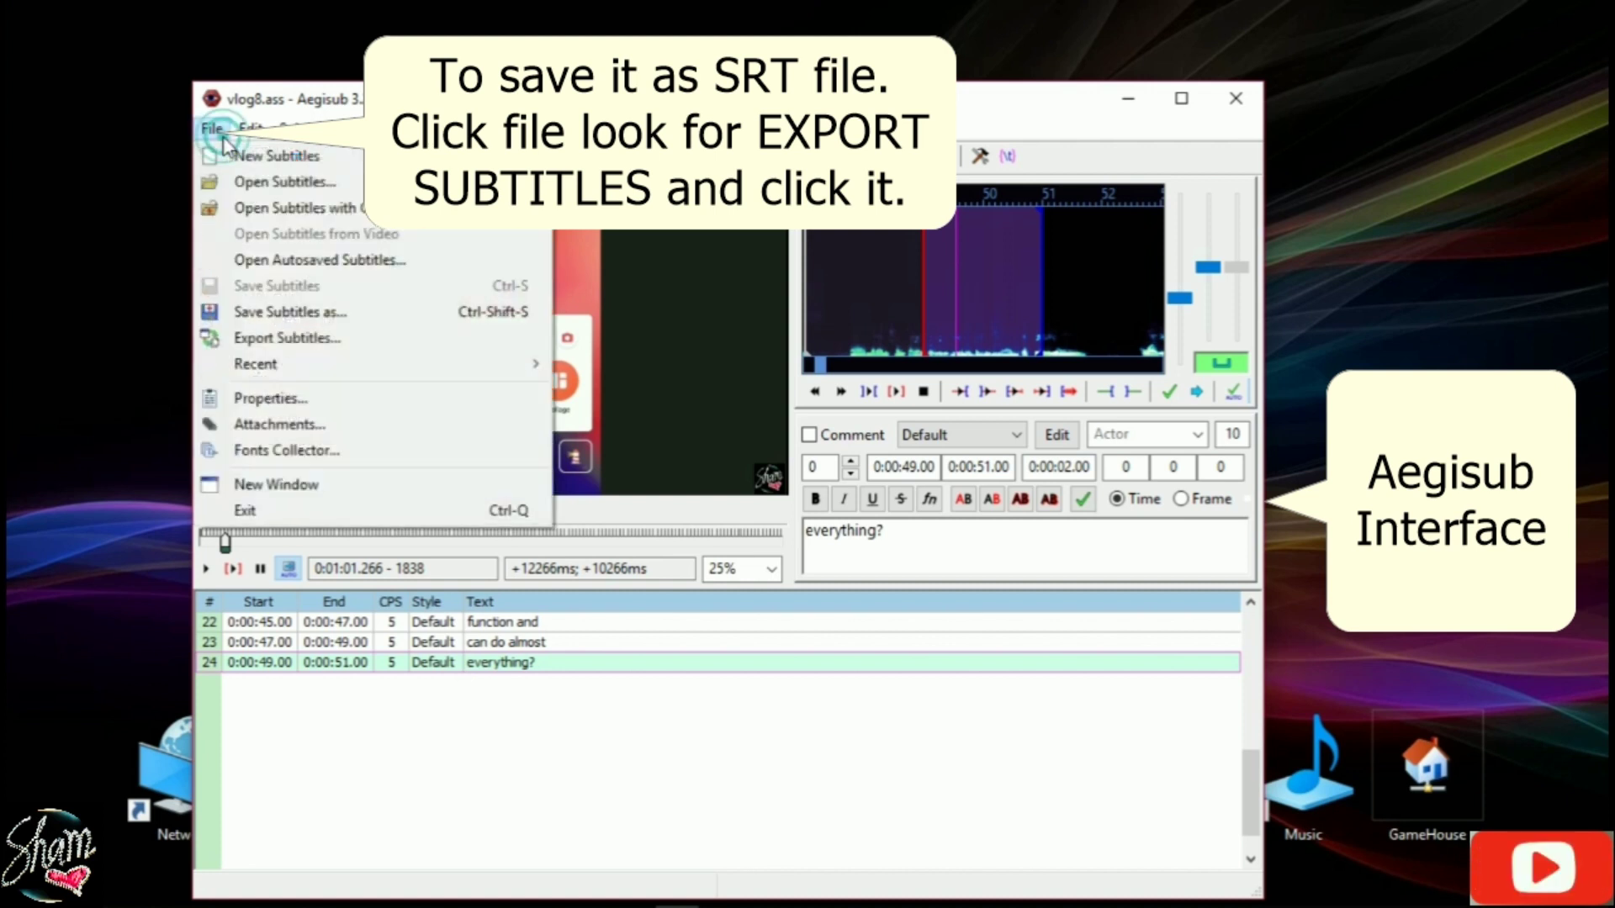
click(311, 339)
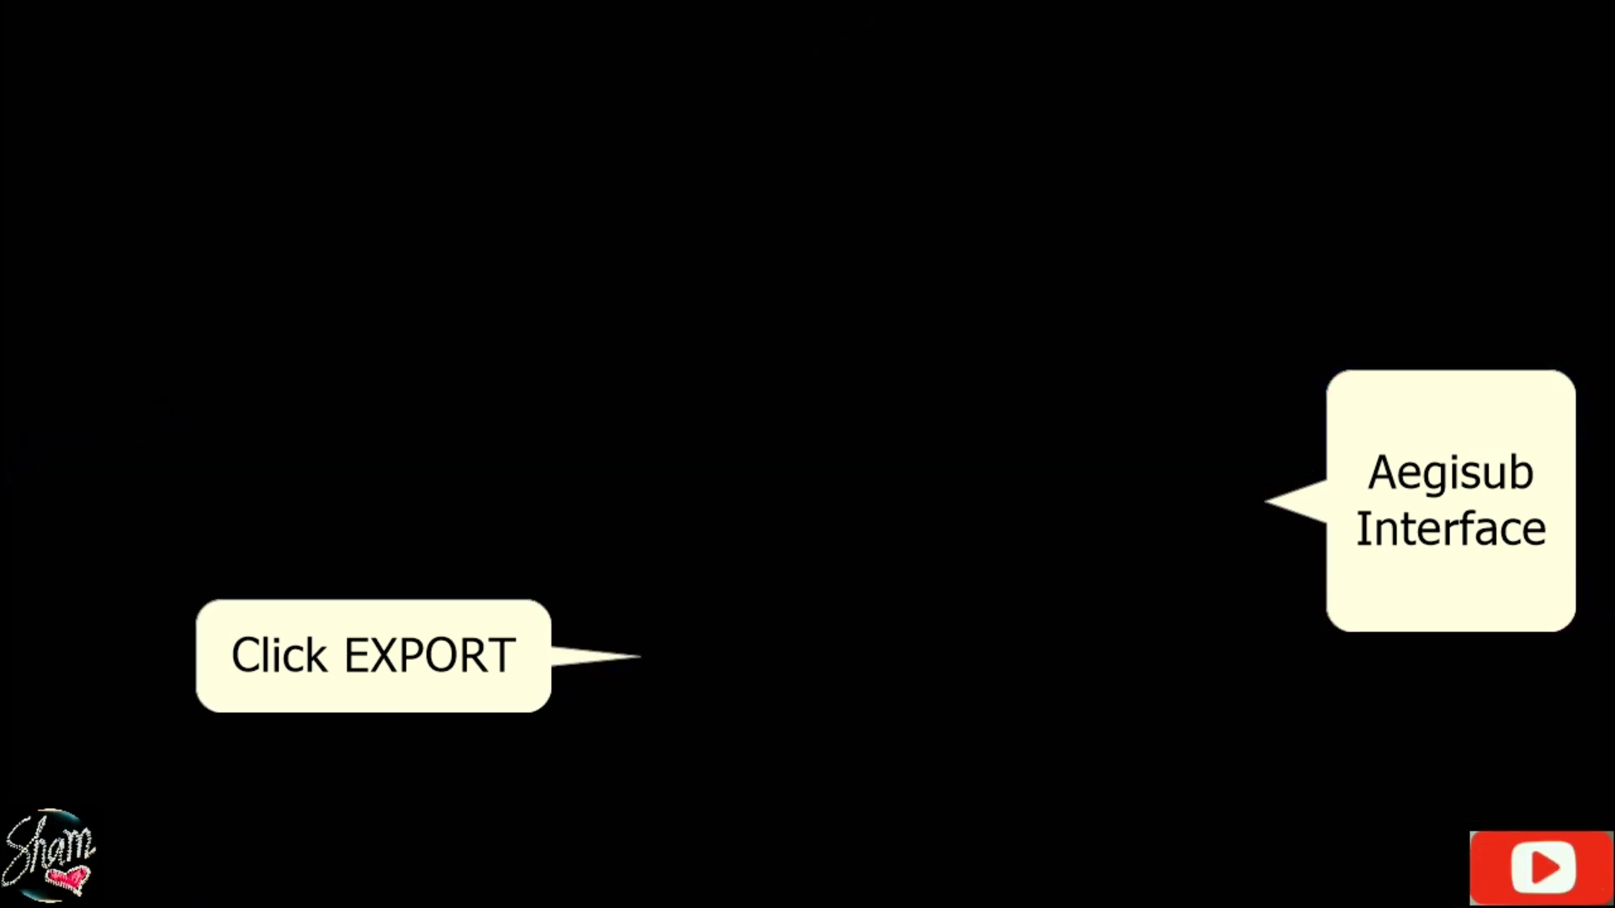
click(667, 656)
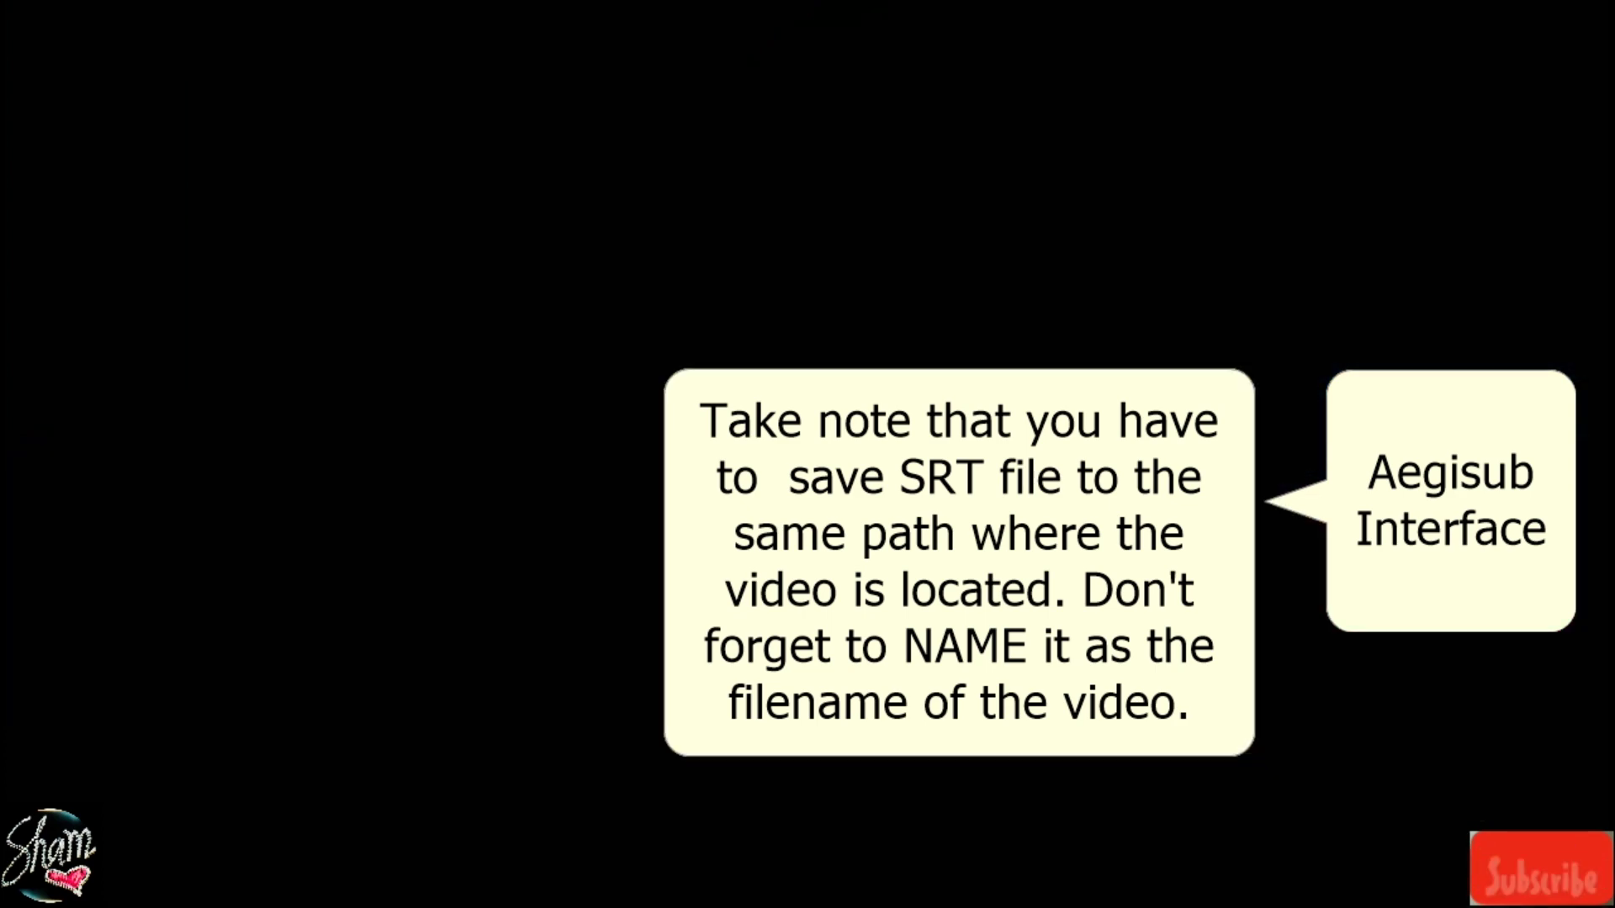
text(v)
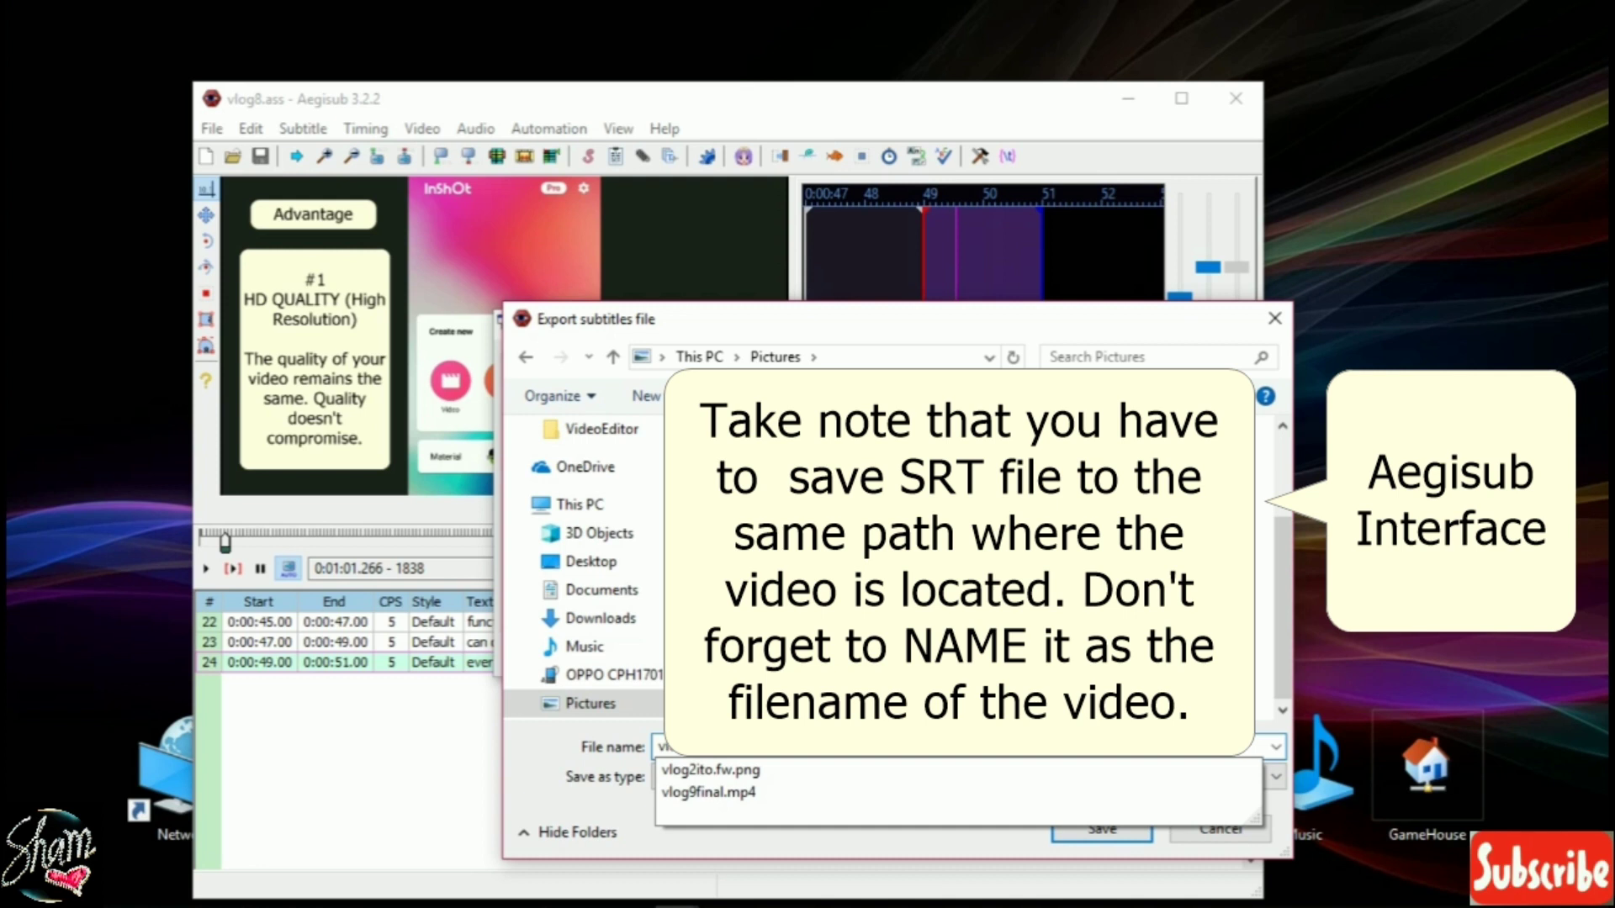
text(log9)
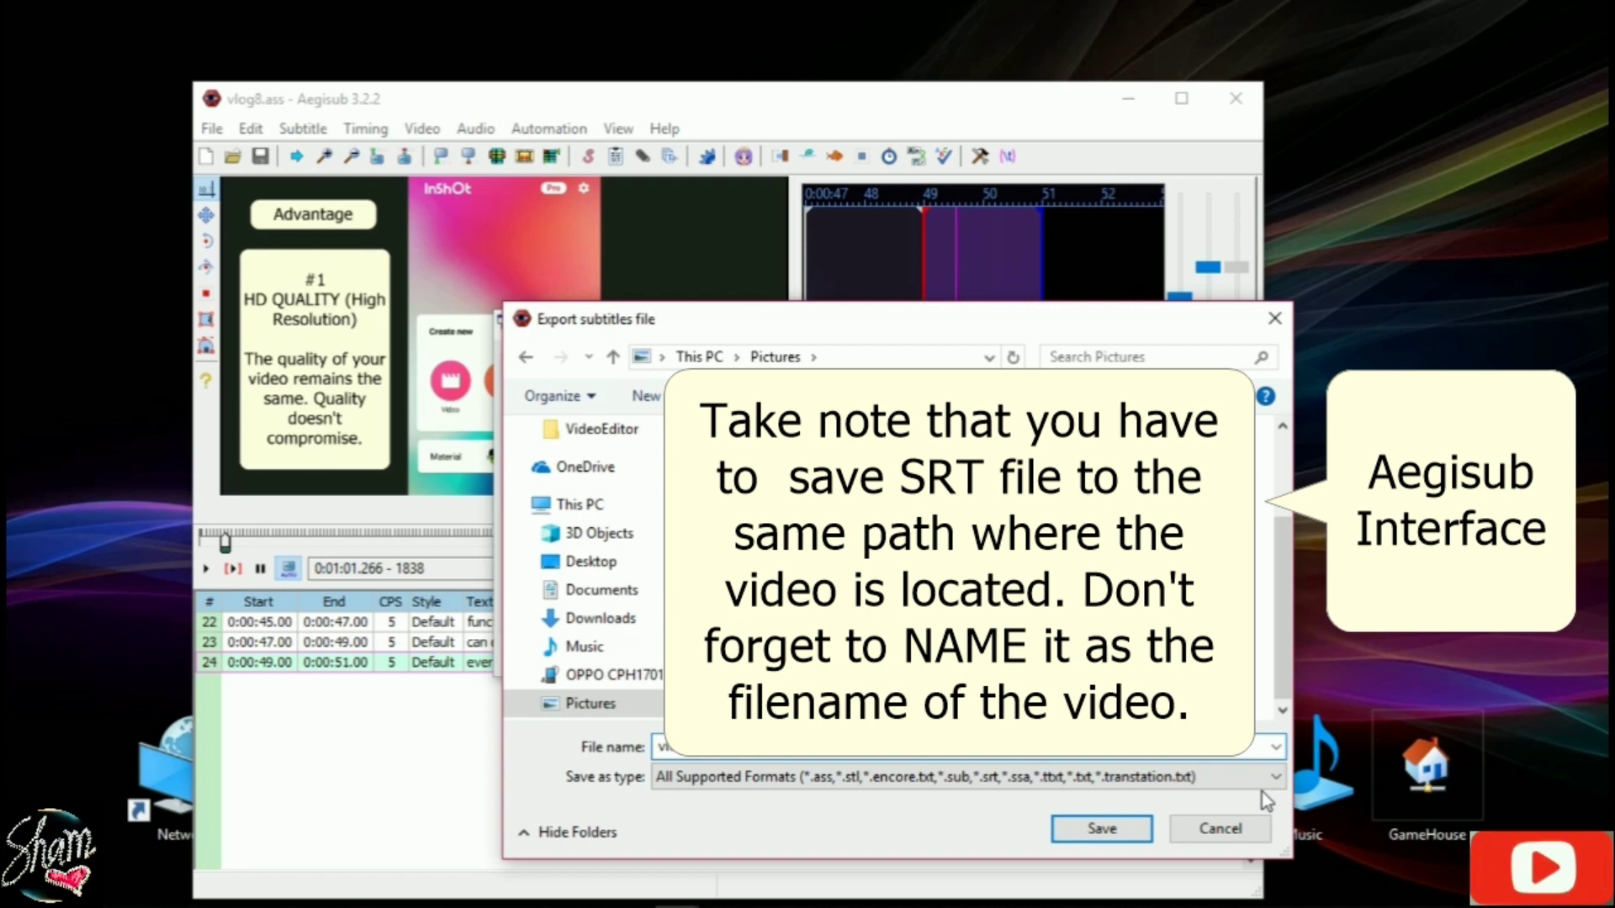
click(1262, 781)
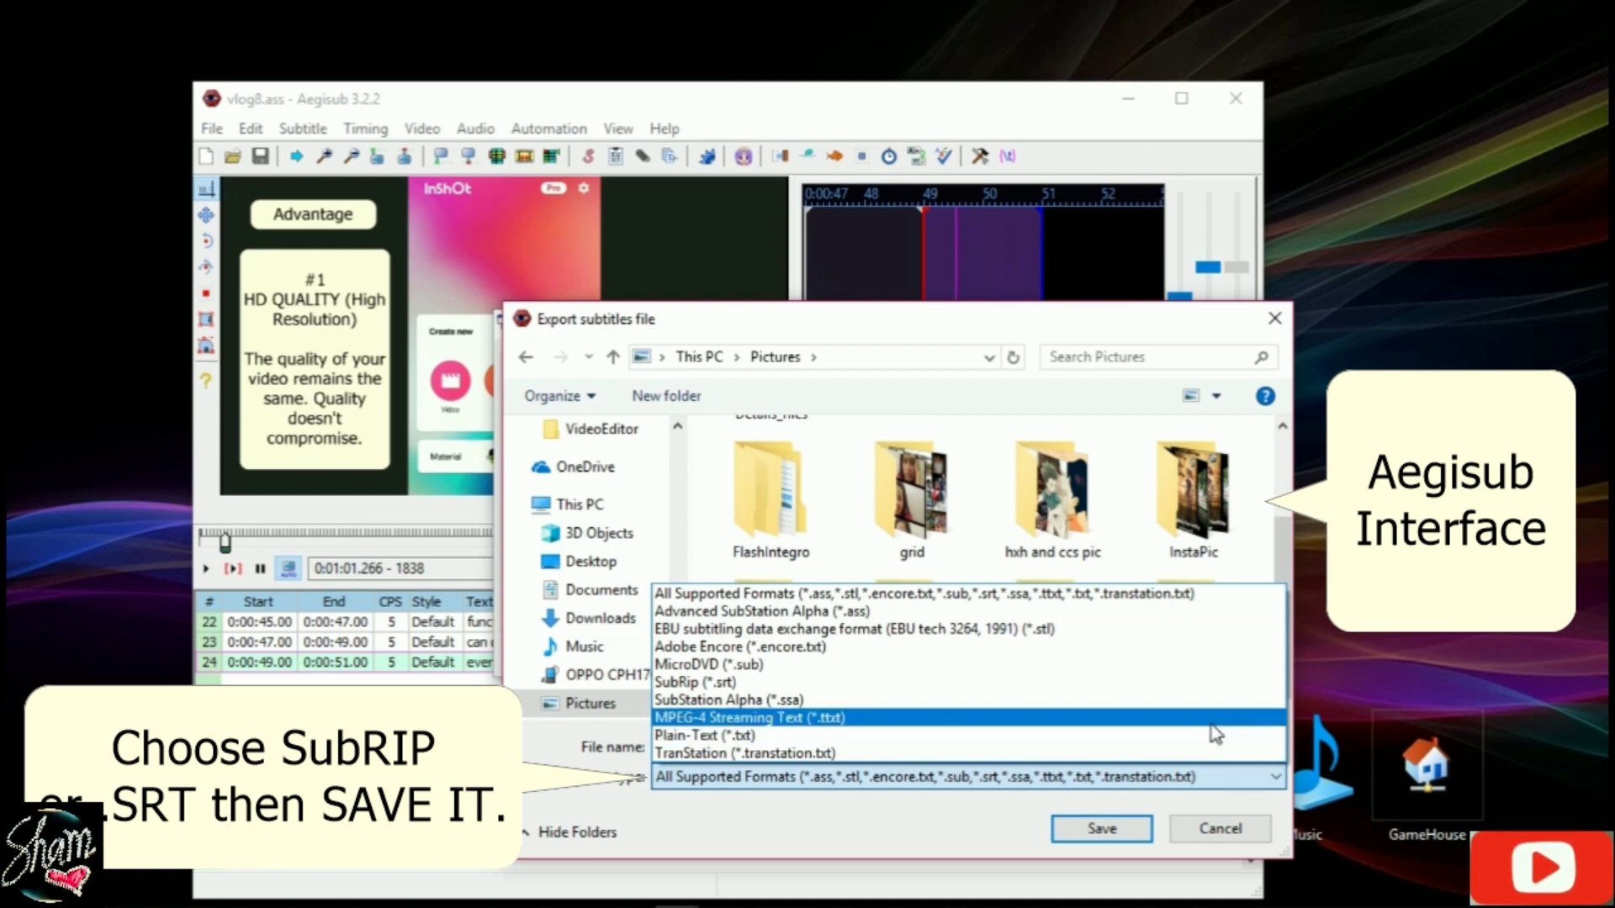